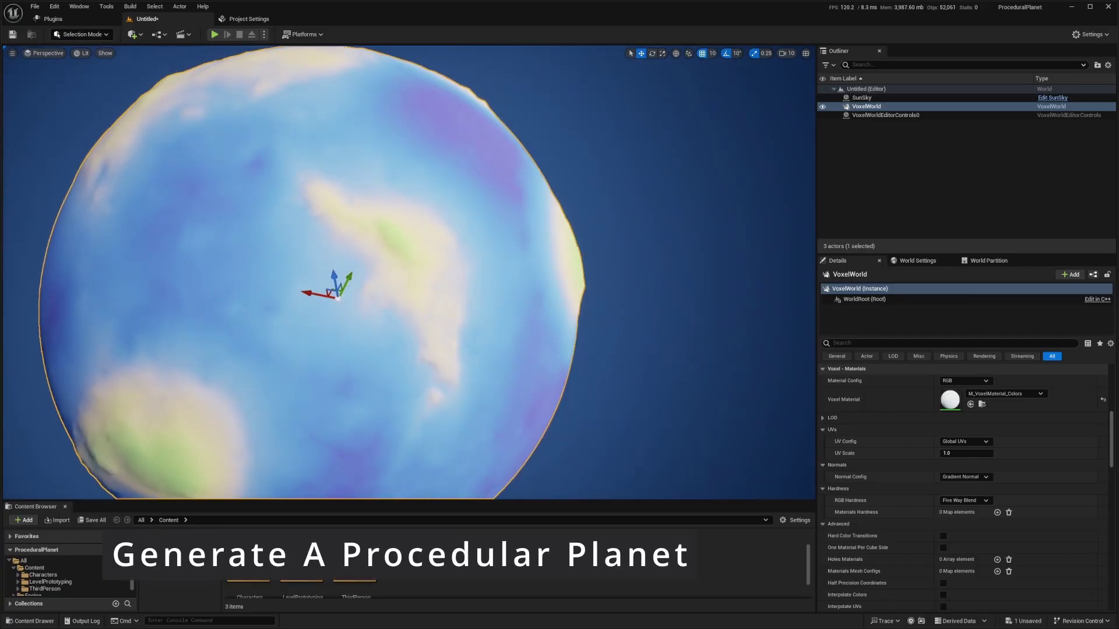
pyautogui.moveTo(337, 298); pyautogui.dragTo(398, 303, button='right')
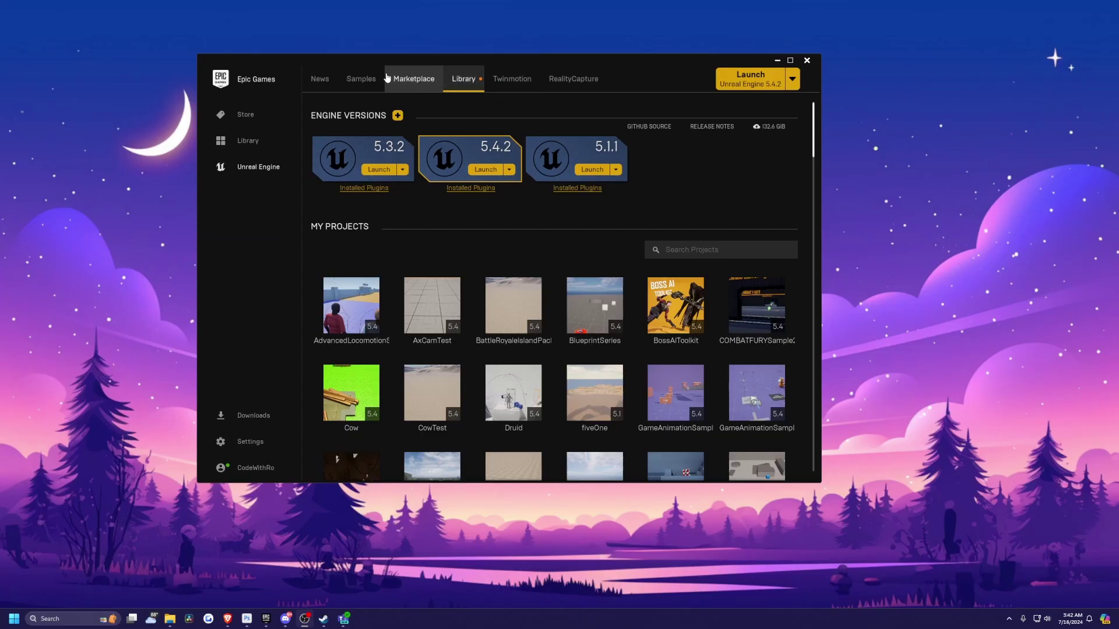
# - Search the Marketplace for "voxel plugin" and install Voxel Plugin Free Legacy to the 5.4 engine
pyautogui.click(415, 87)
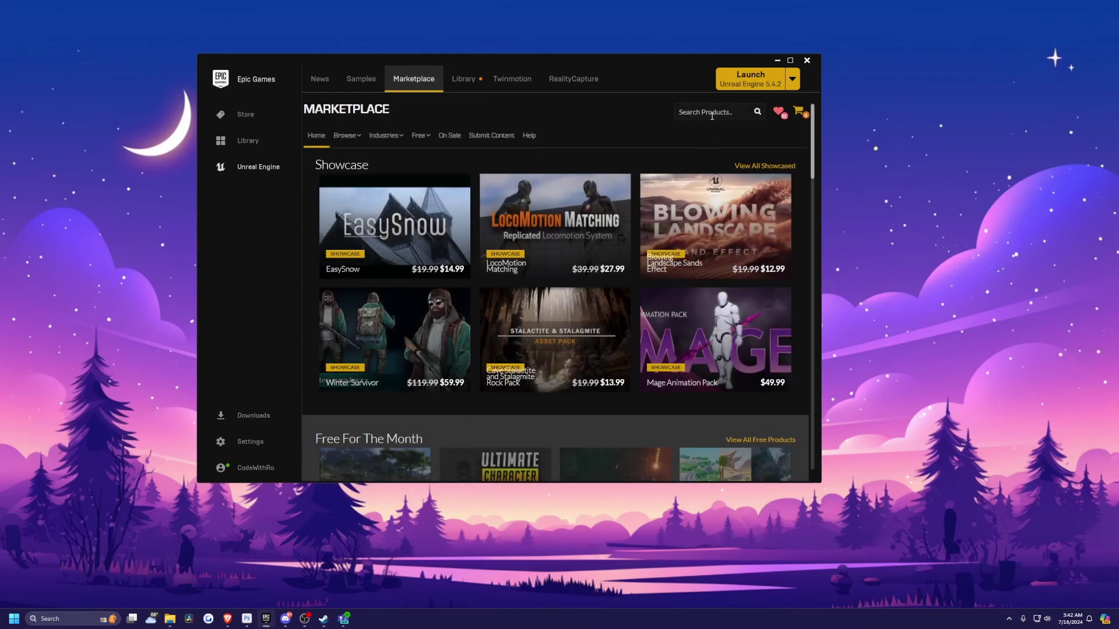
pyautogui.click(712, 116)
pyautogui.write('voxel')
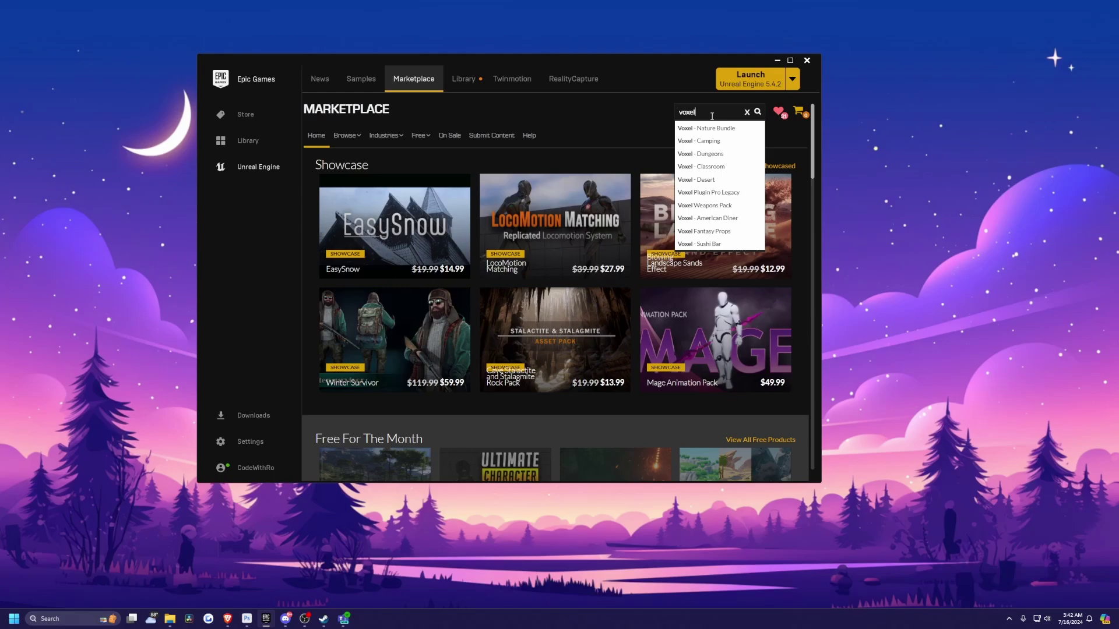
pyautogui.write(' plugin')
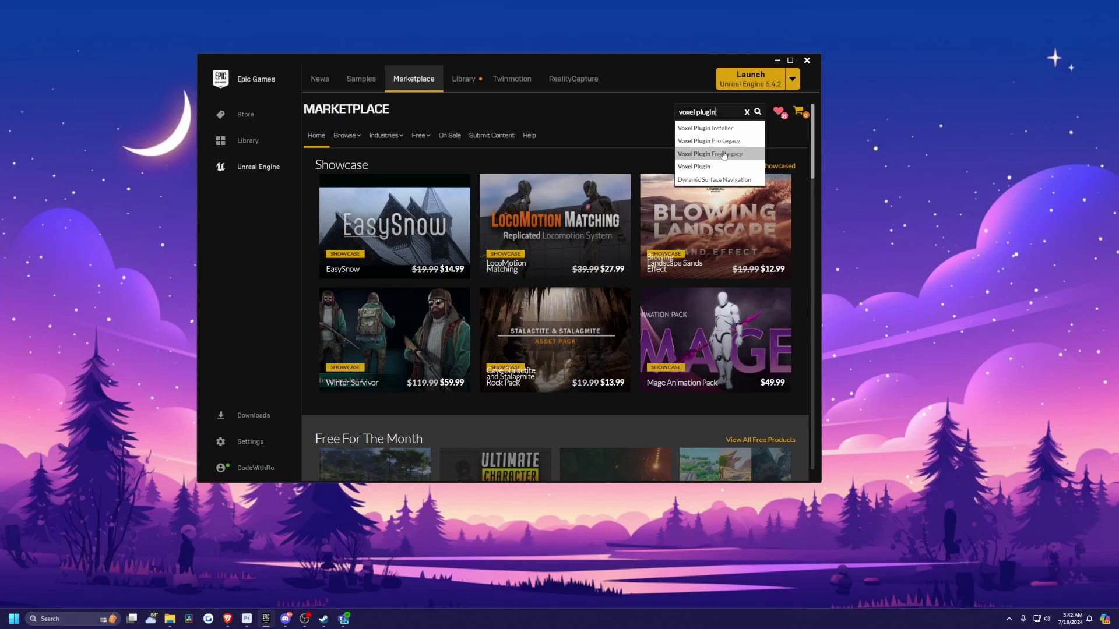
pyautogui.click(696, 130)
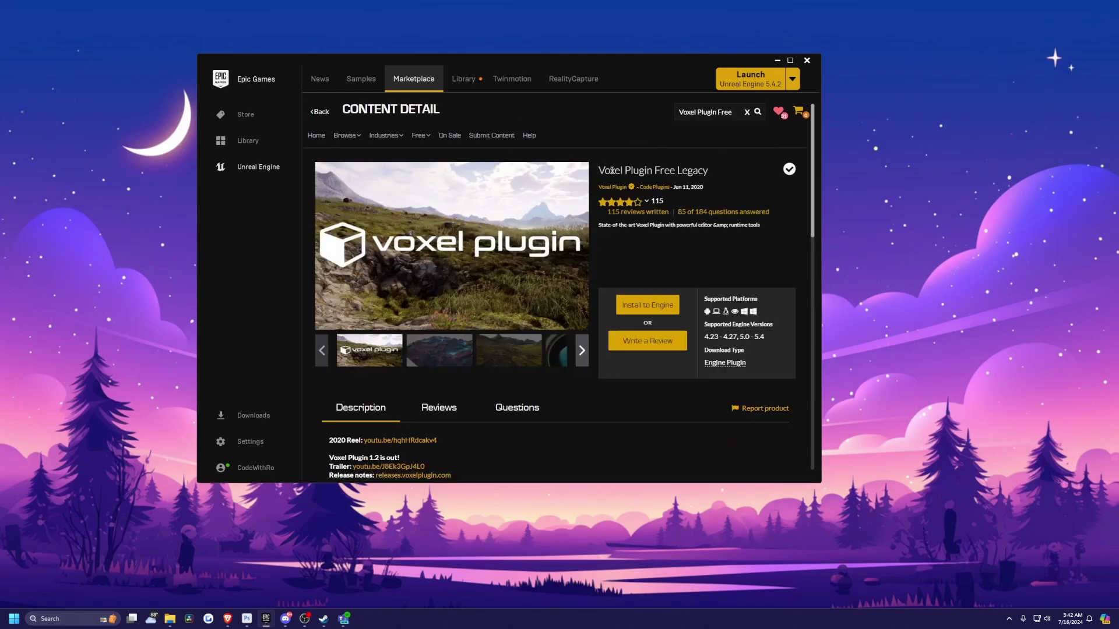
pyautogui.click(641, 305)
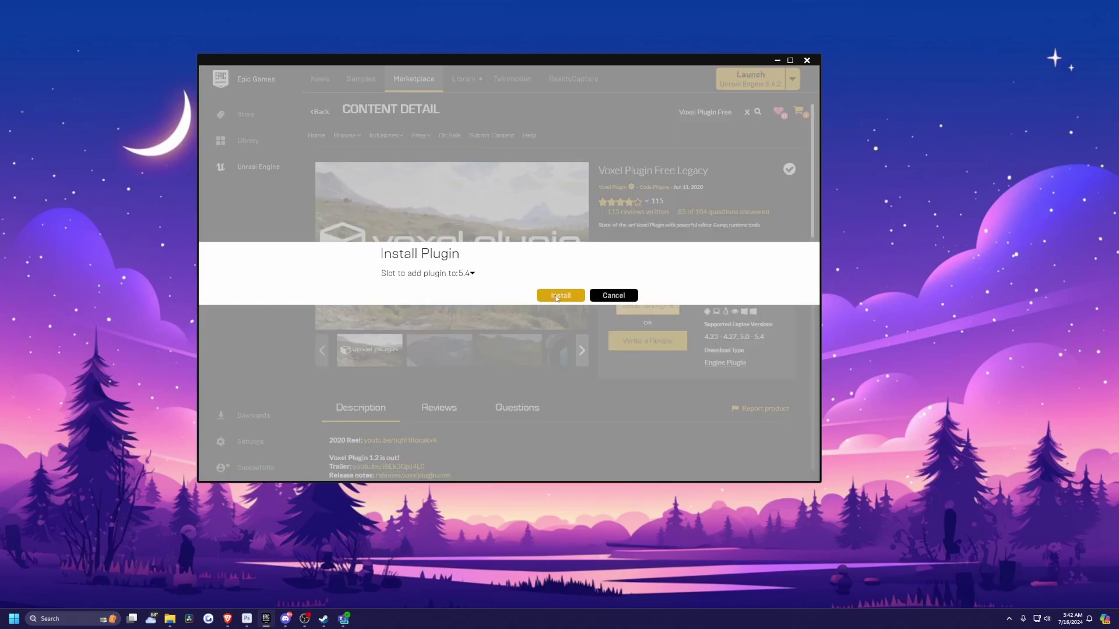
pyautogui.click(557, 295)
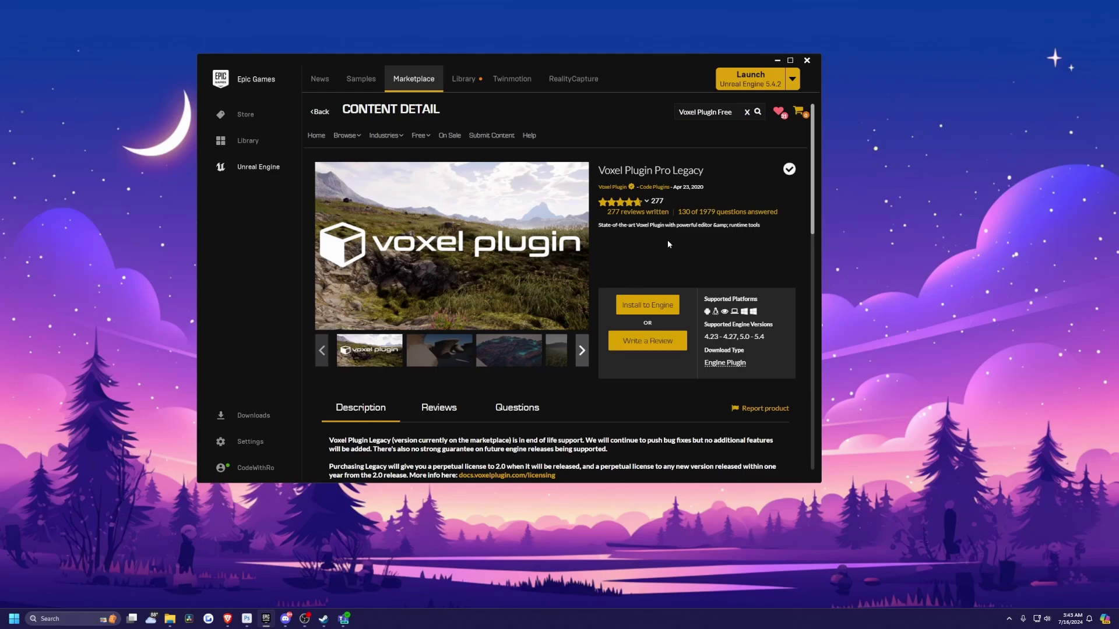
# - Look through the installed plugins of engine version 5.4.2 for Voxel Plugin Free Legacy
pyautogui.click(473, 85)
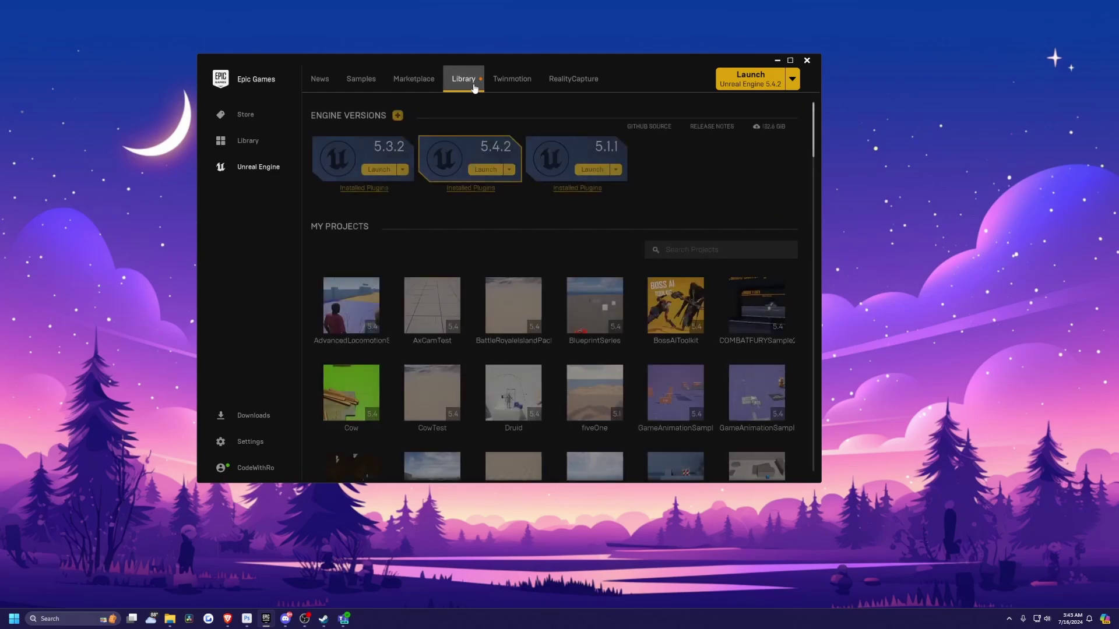
pyautogui.click(464, 190)
pyautogui.scroll(-1, 446, 348)
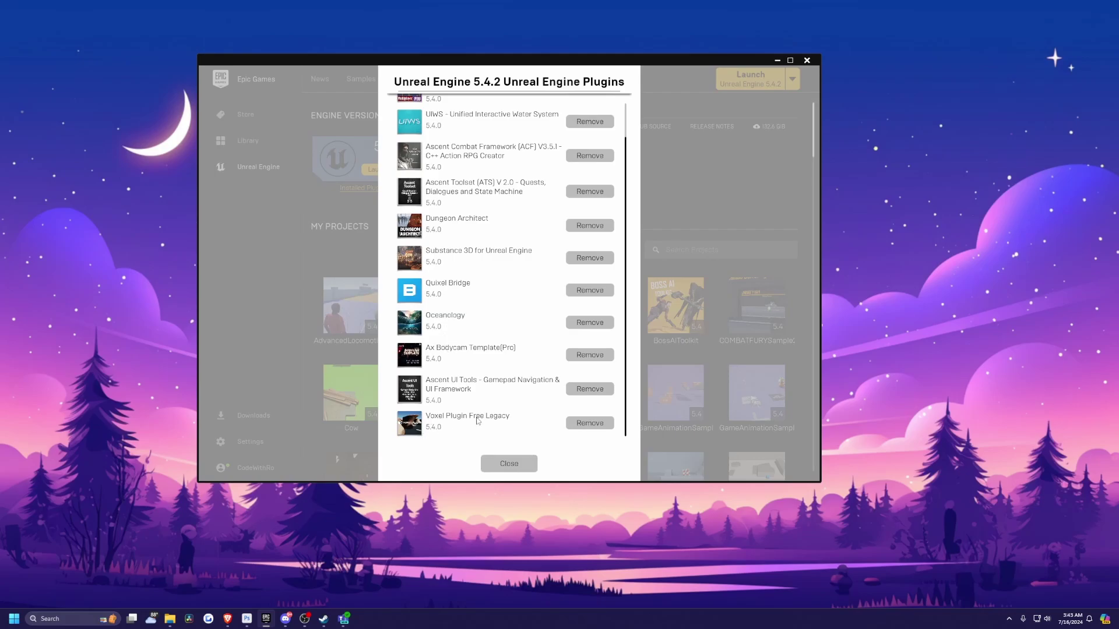
pyautogui.click(589, 423)
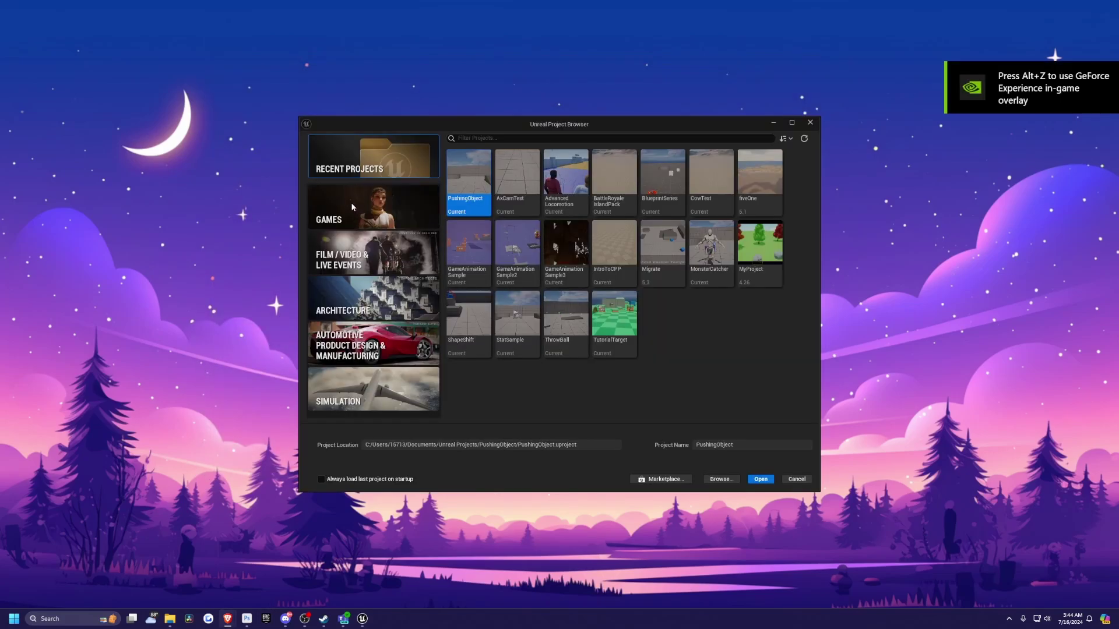
# - Create a new Games project from the Third Person template, named ProceduralPlanet
pyautogui.click(351, 204)
pyautogui.click(565, 166)
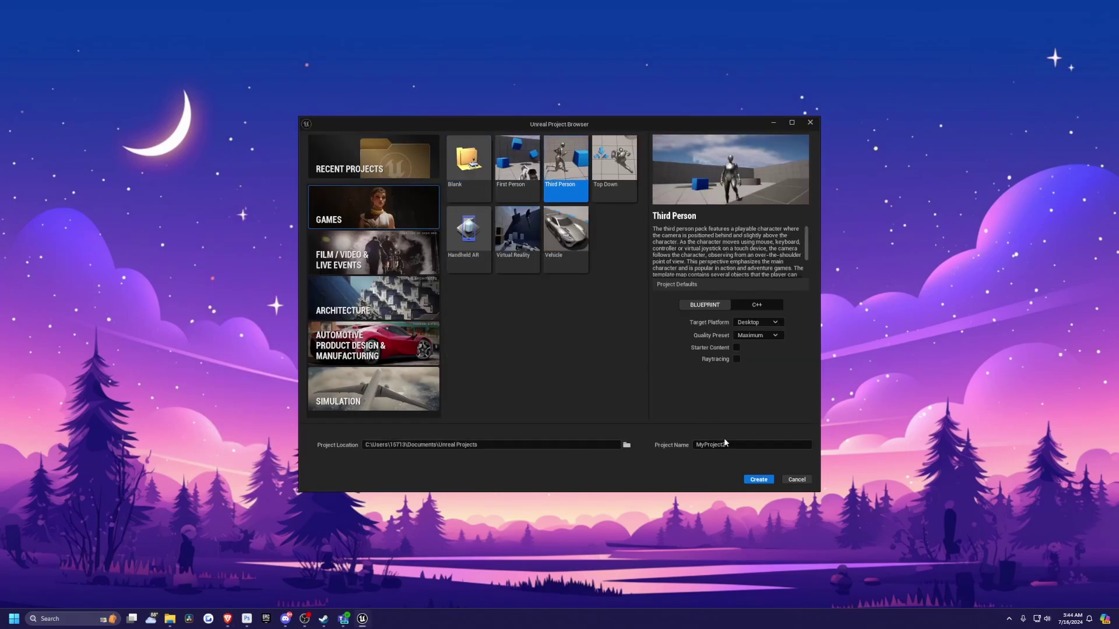
pyautogui.click(744, 446)
pyautogui.write('Plane')
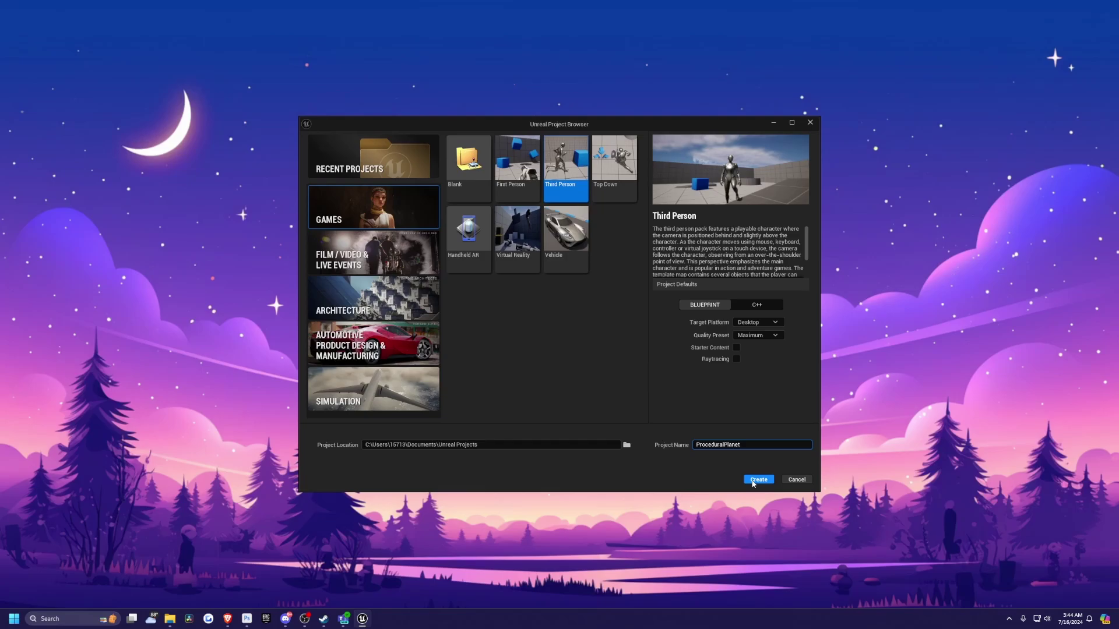
pyautogui.click(753, 481)
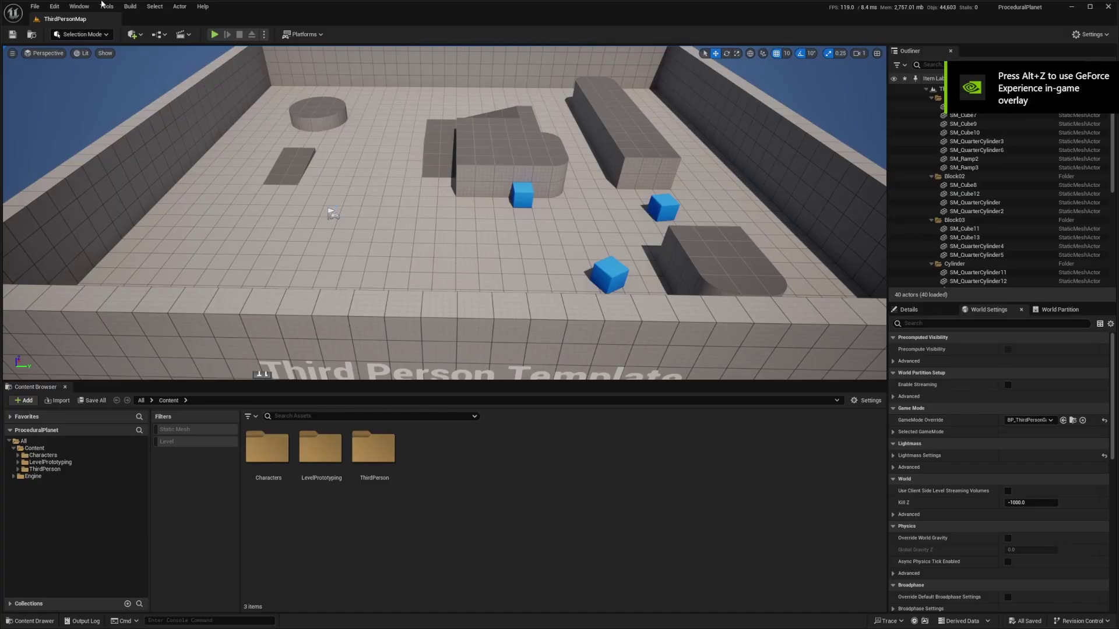
# - Find the Voxel Plugin Free Legacy among the project's plugins and enable it
pyautogui.click(54, 6)
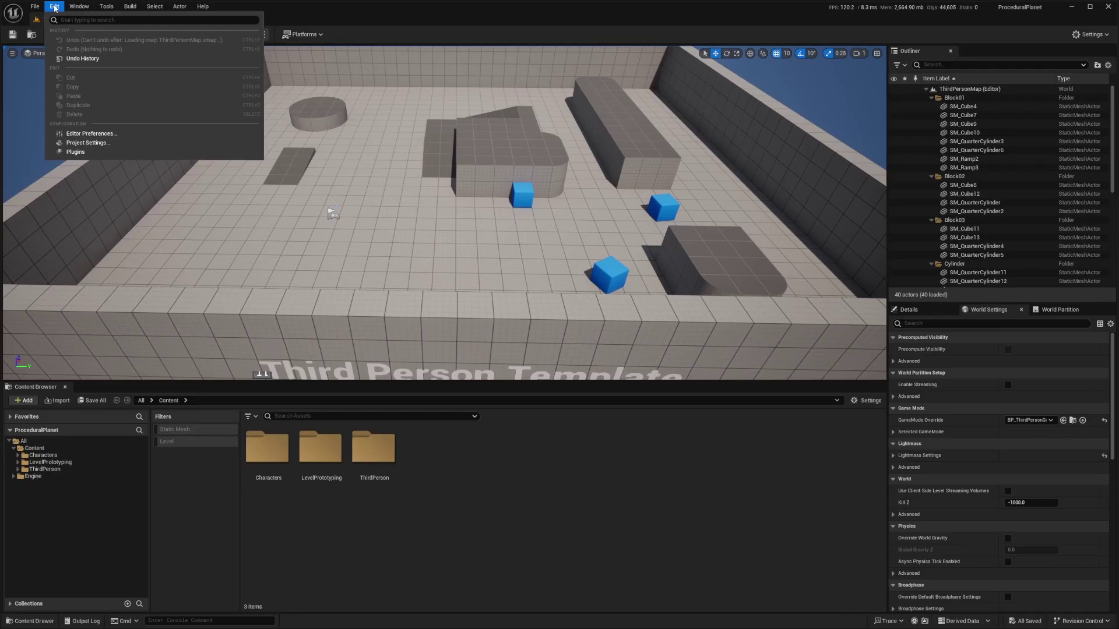
pyautogui.click(79, 152)
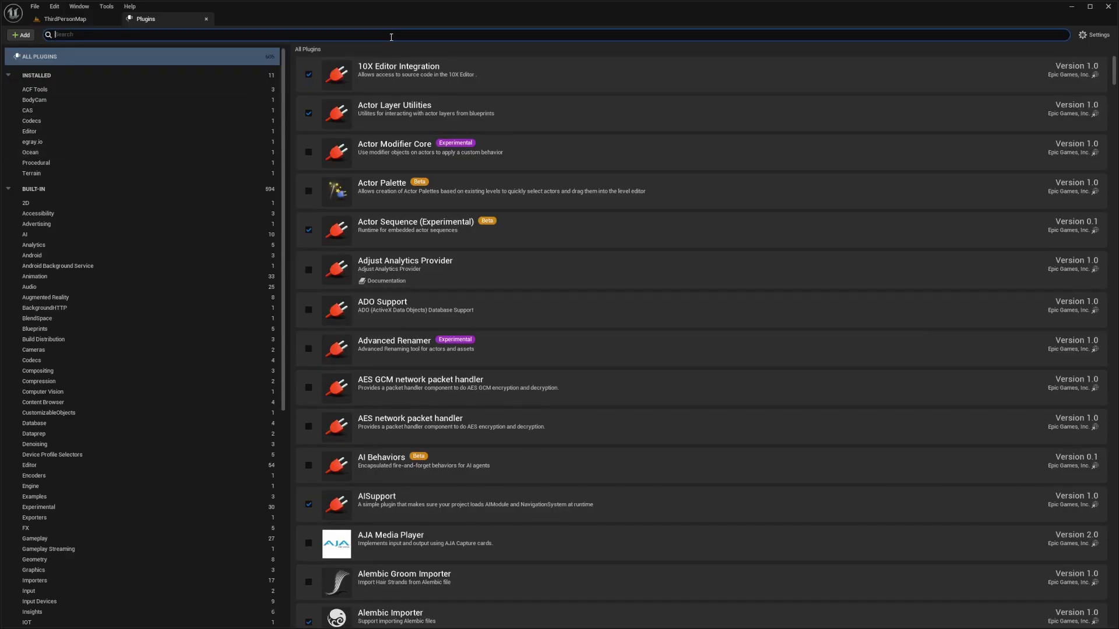
pyautogui.write('voxel')
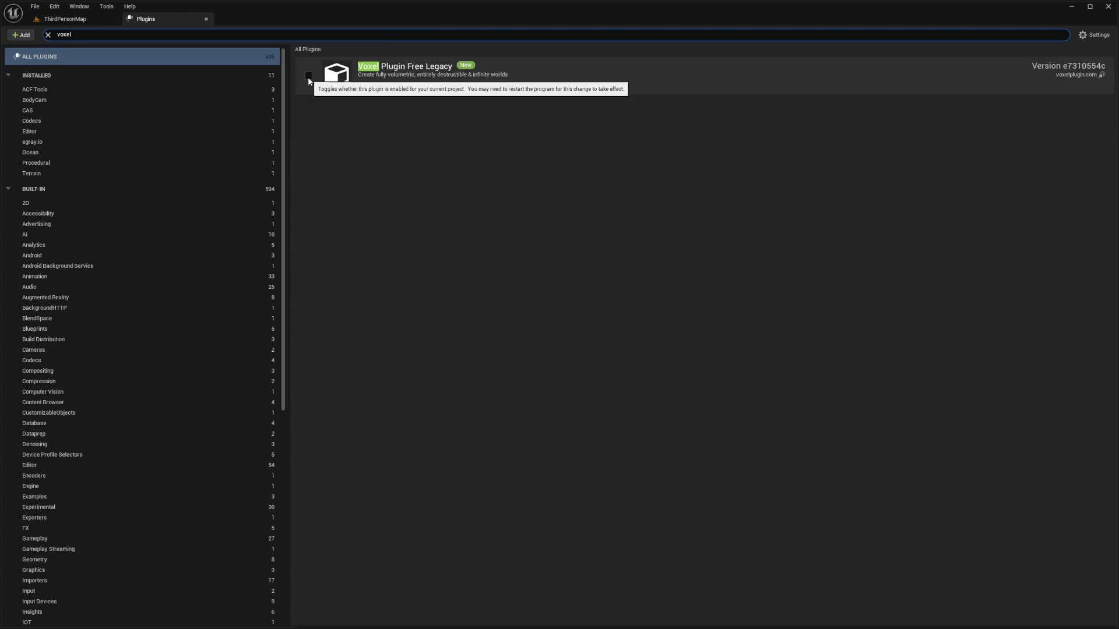
pyautogui.click(308, 79)
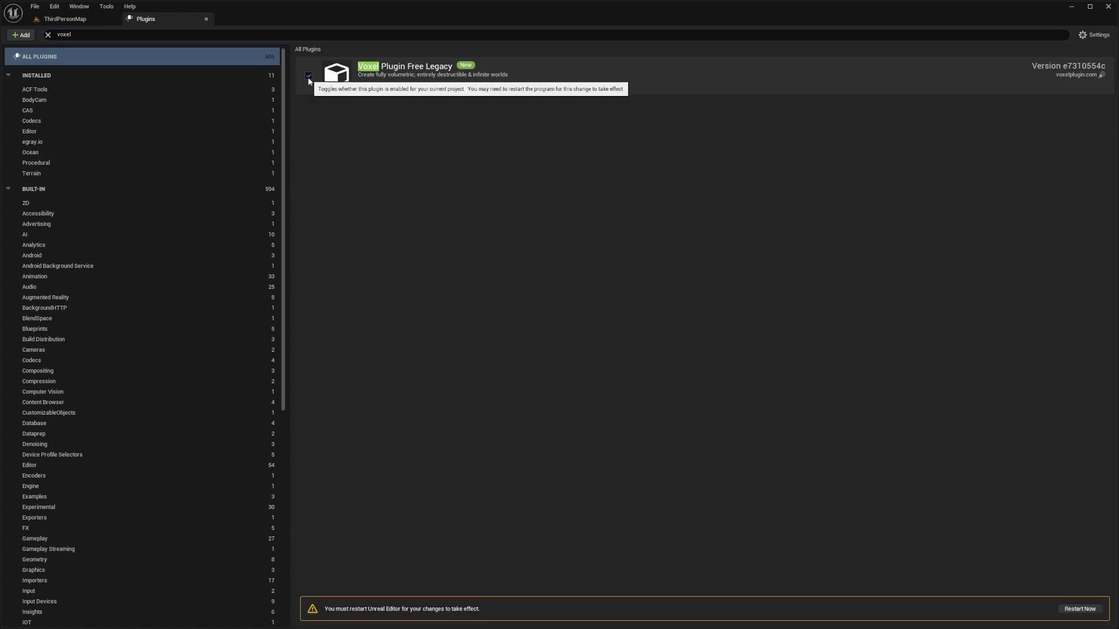
# - Enable the Sun Position Calculator plugin, then restart the editor and dismiss the Voxel Plugin notifications
pyautogui.click(253, 35)
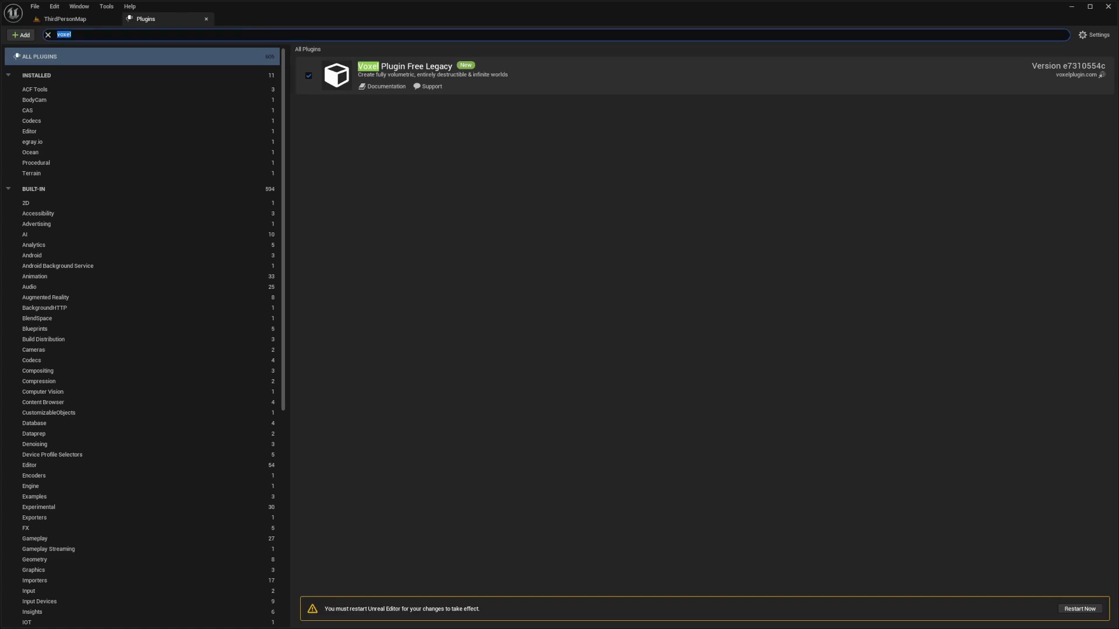
pyautogui.write('sun pos')
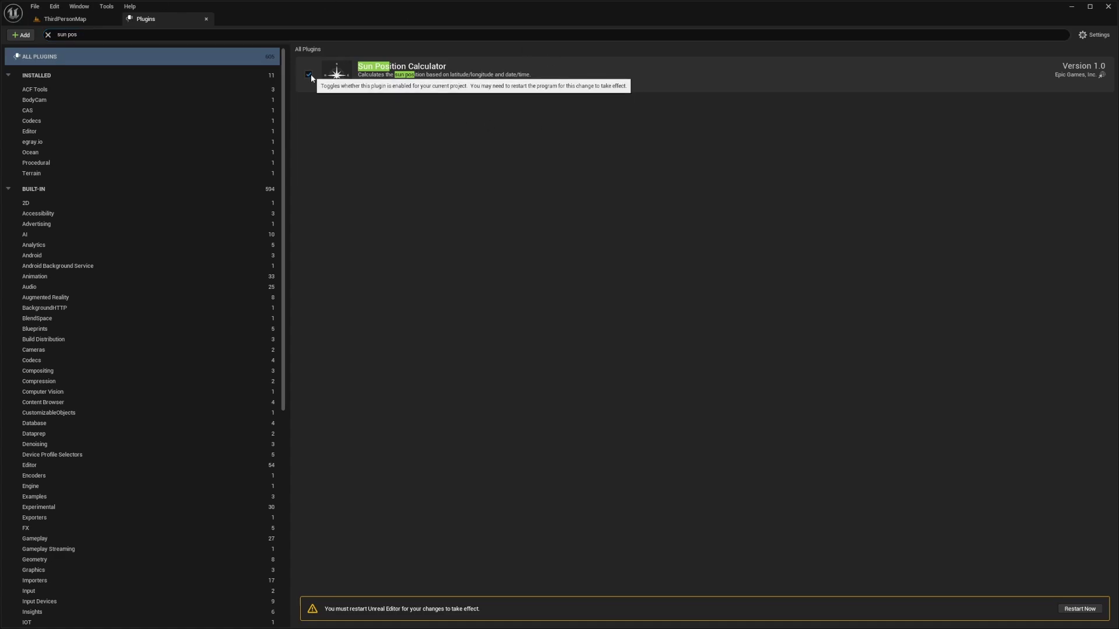
pyautogui.click(1074, 612)
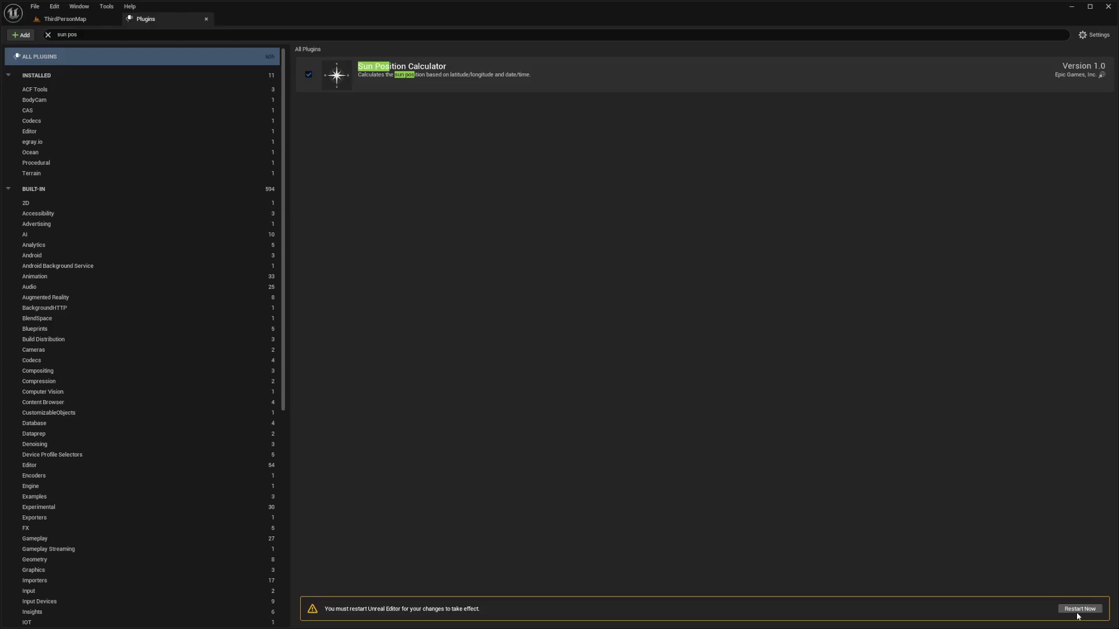
pyautogui.click(1074, 610)
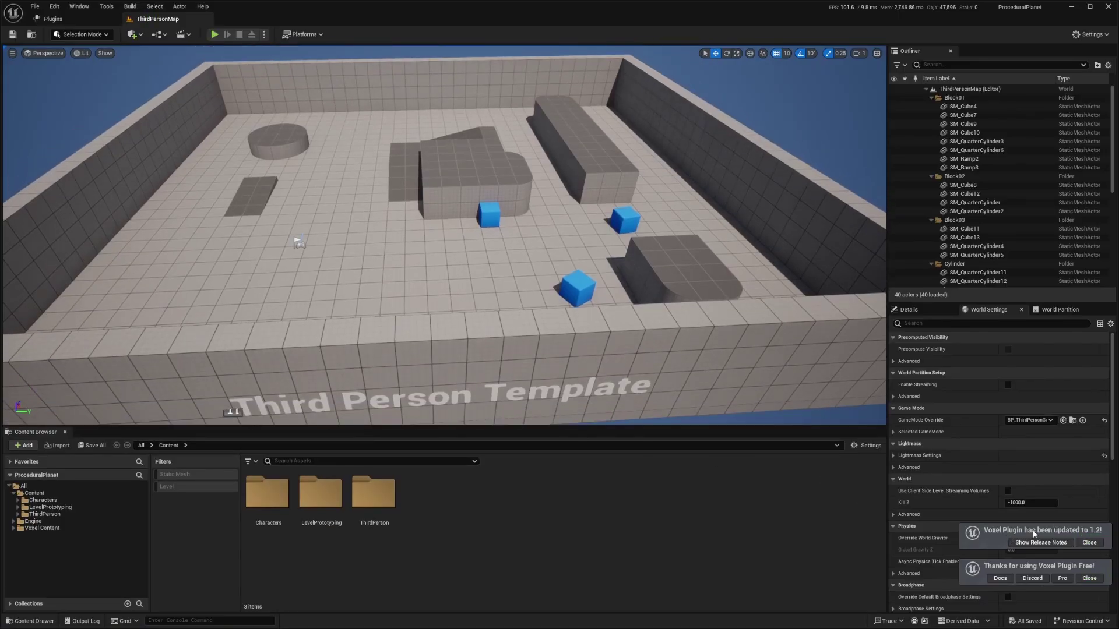
pyautogui.click(1089, 578)
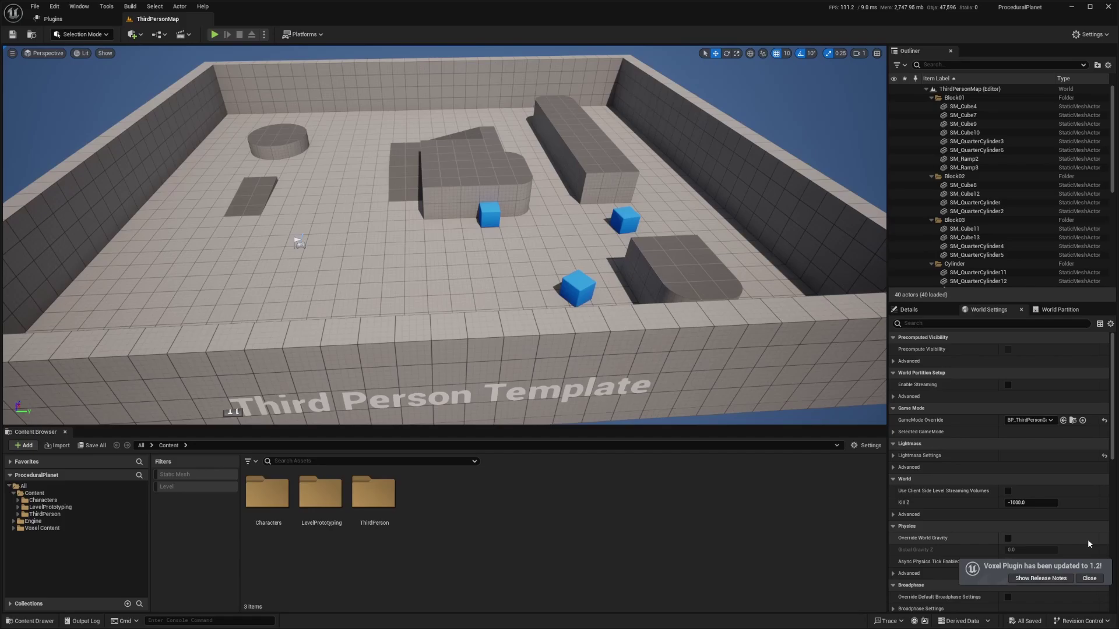
pyautogui.click(1091, 579)
# - Create a new level from the Empty Level template
pyautogui.click(35, 6)
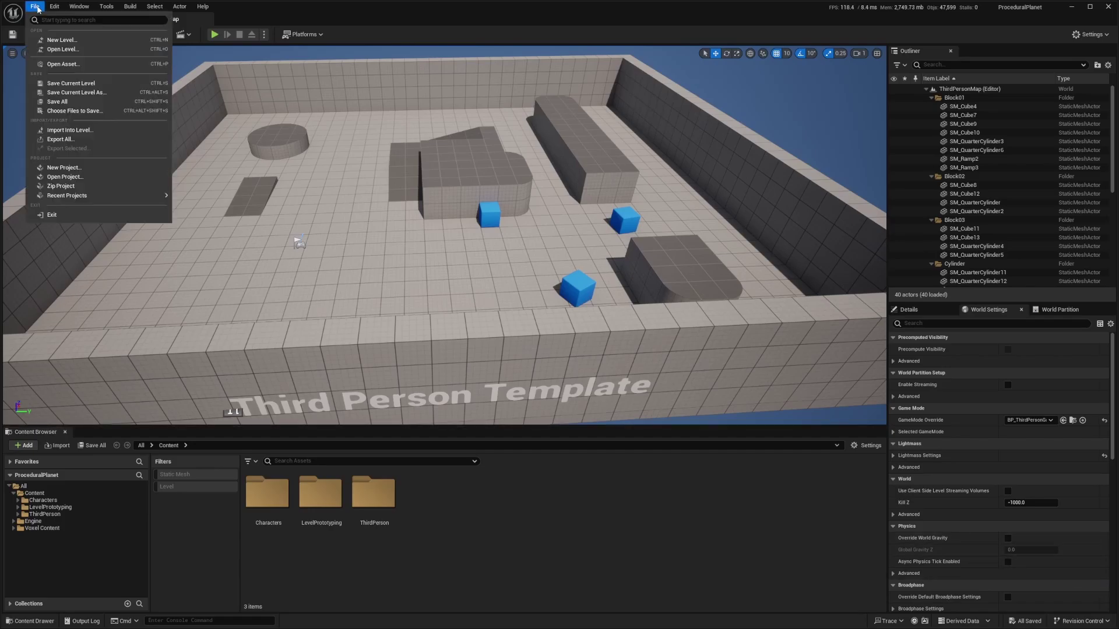
pyautogui.click(52, 42)
pyautogui.click(616, 263)
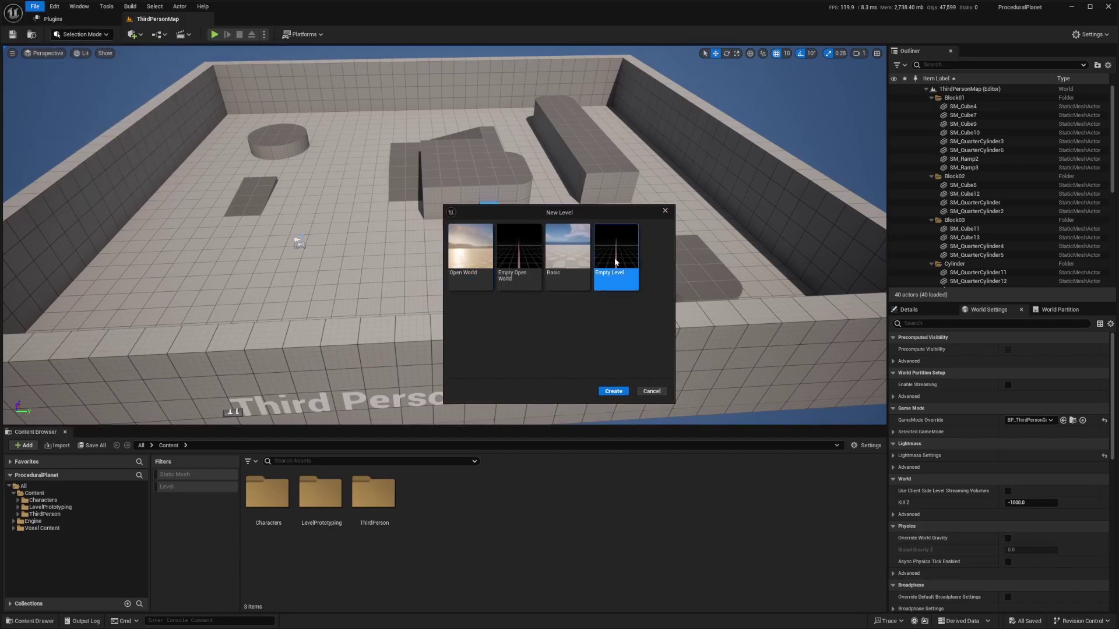
pyautogui.click(613, 391)
# - Add a SunSky actor to the level and reset its location to 0, 0, 0
pyautogui.click(136, 36)
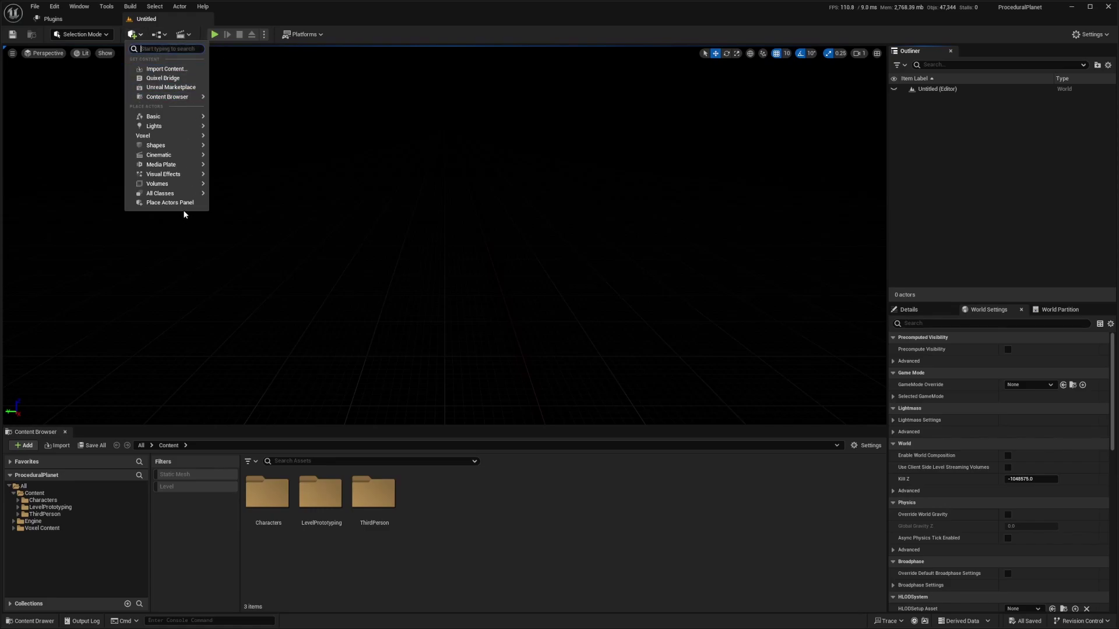
pyautogui.moveTo(173, 195)
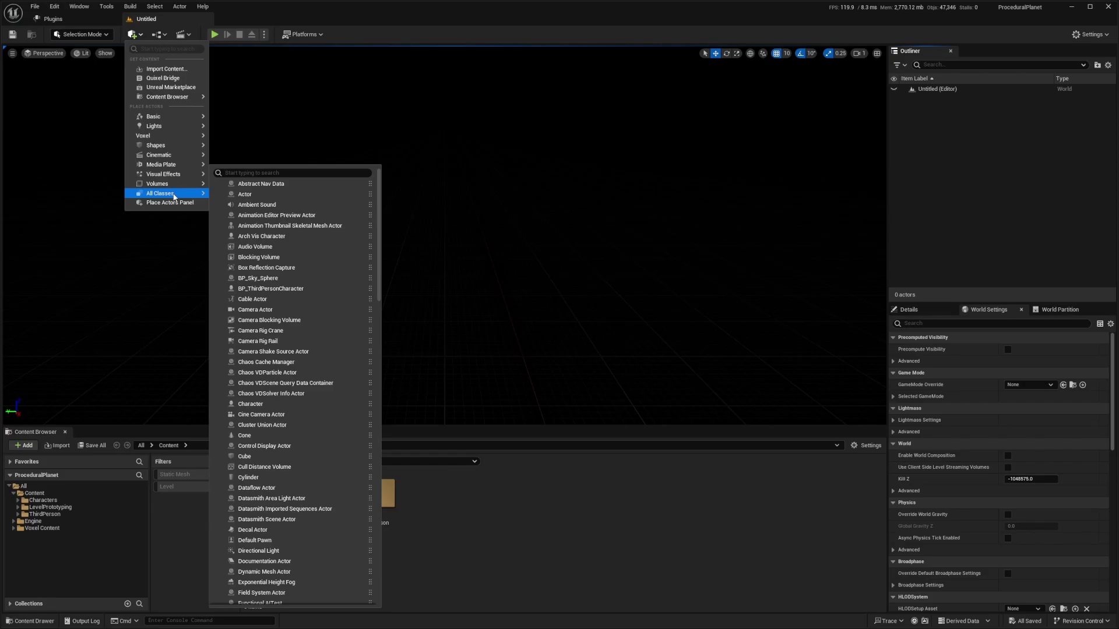
pyautogui.click(247, 173)
pyautogui.write('sun')
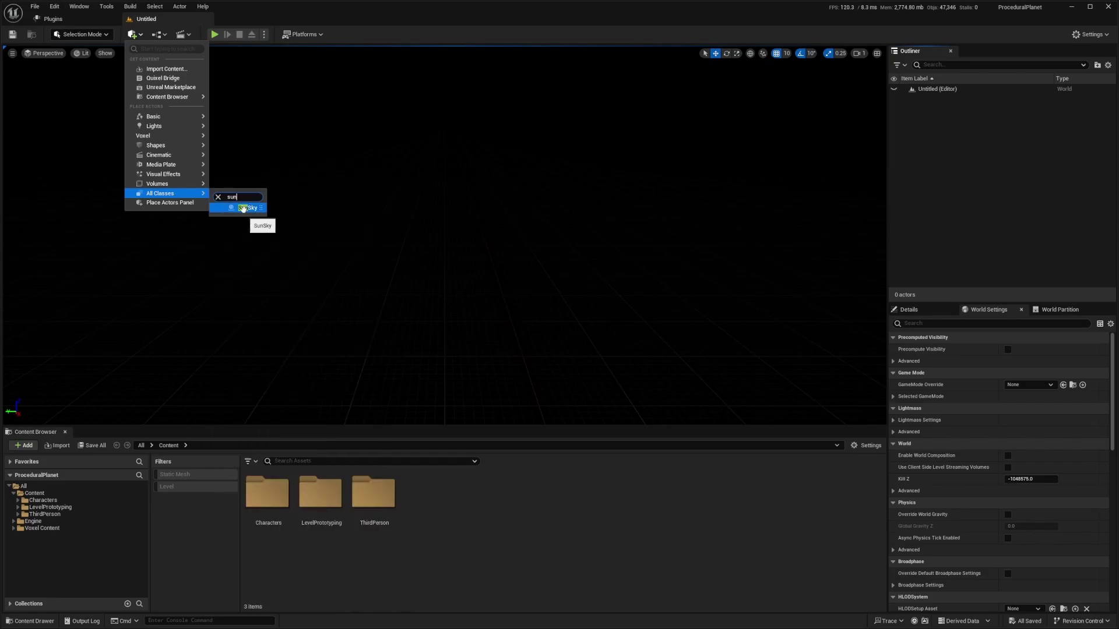
pyautogui.click(243, 208)
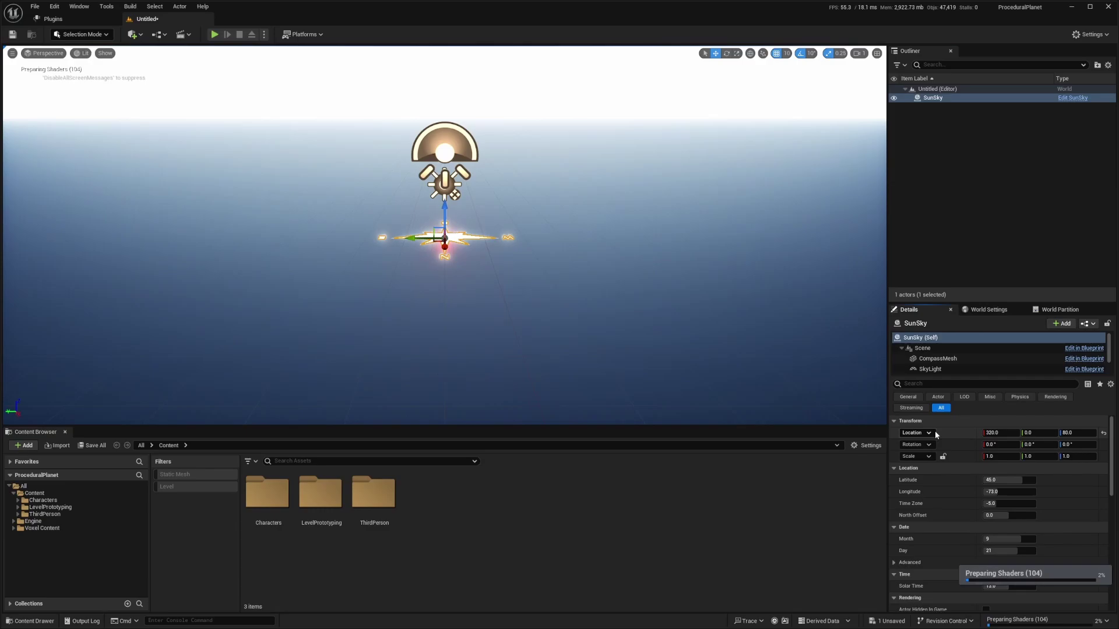
pyautogui.click(1101, 433)
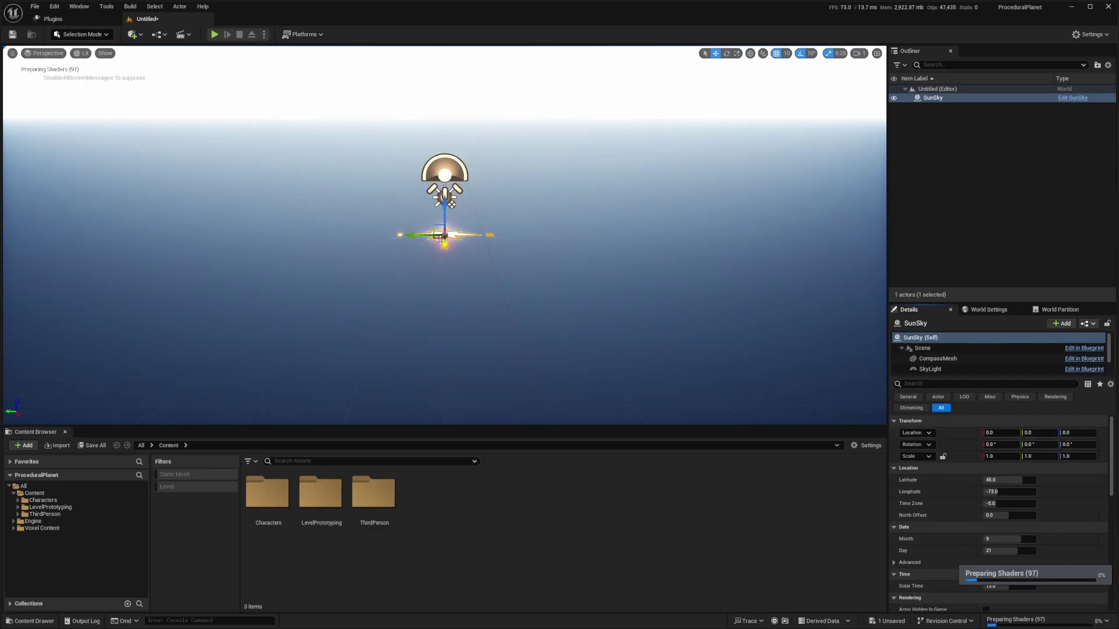
# - Try an intensity of 50 lux on the SunSky's DirectionalLight component and undo the change
pyautogui.scroll(-2, 943, 356)
pyautogui.click(942, 350)
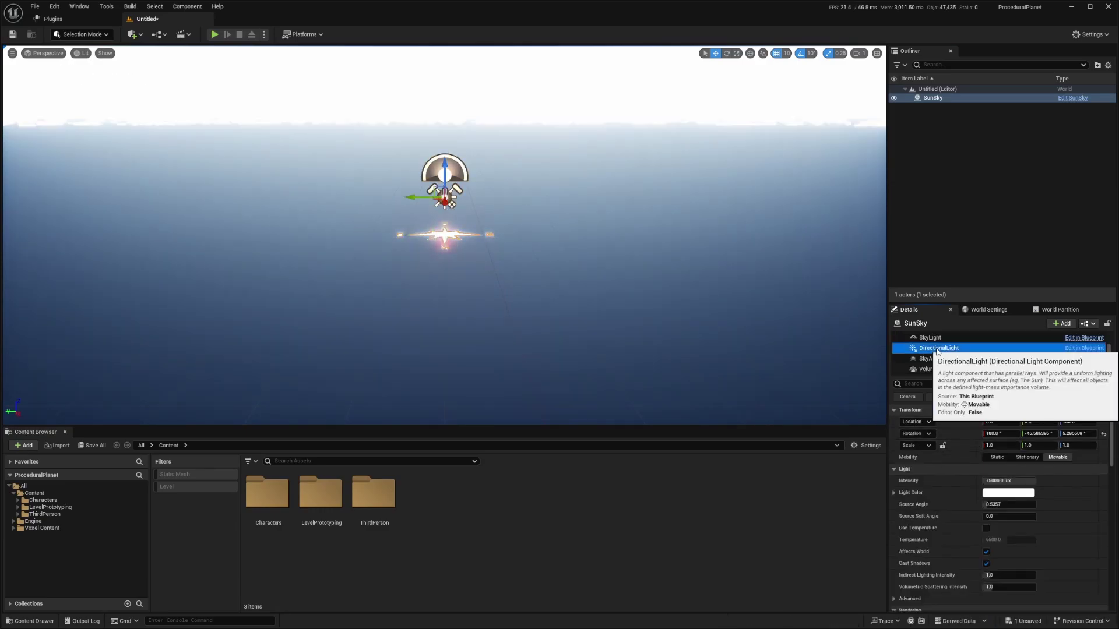
pyautogui.click(998, 482)
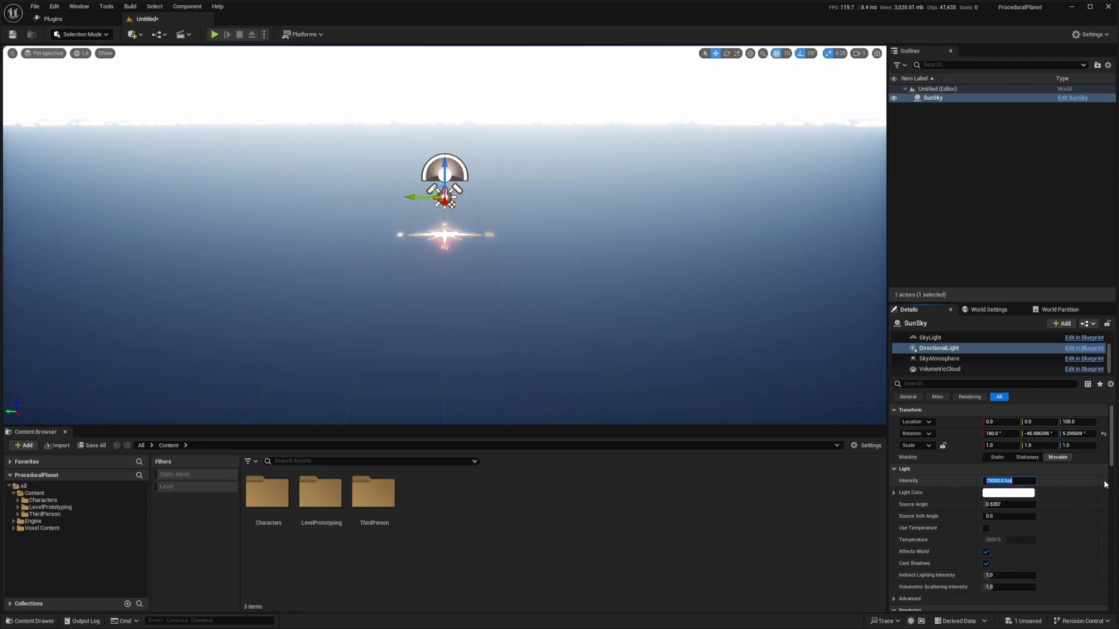
pyautogui.write('10')
pyautogui.press('Return')
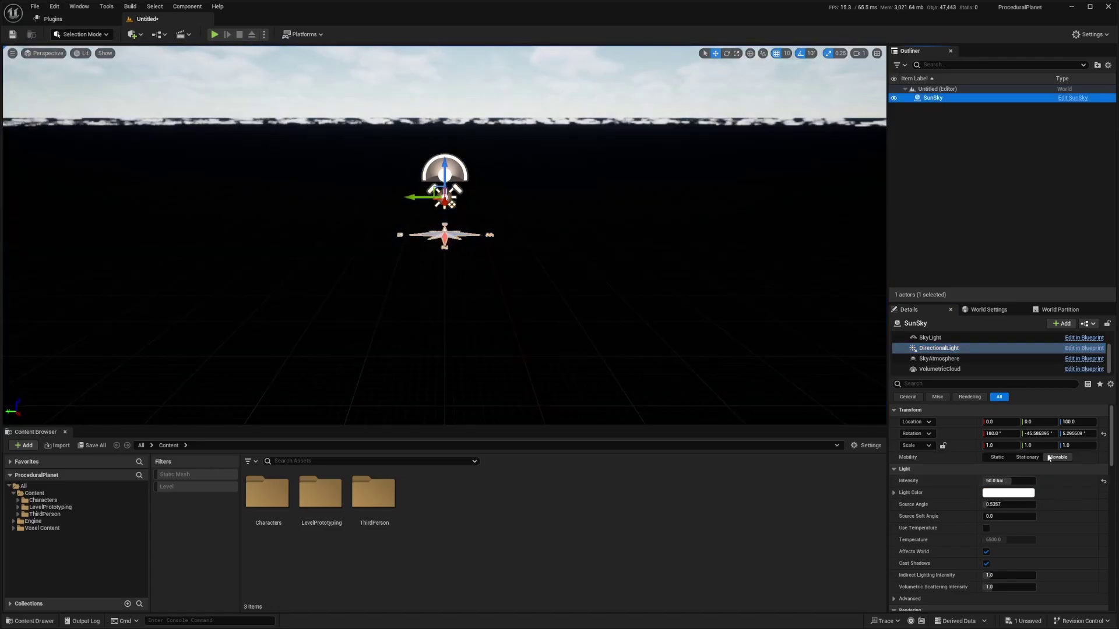
pyautogui.hotkey('ctrl', 'z')
# - Set the intensity of the SunSky's DirectionalLight component to 50 lux
pyautogui.click(992, 99)
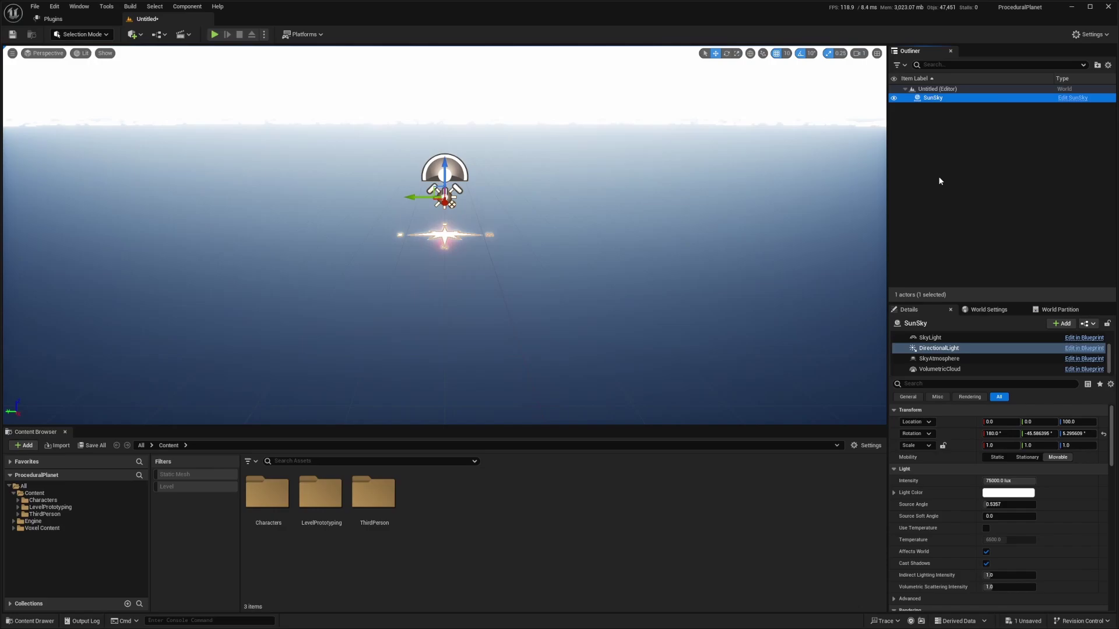
pyautogui.click(916, 312)
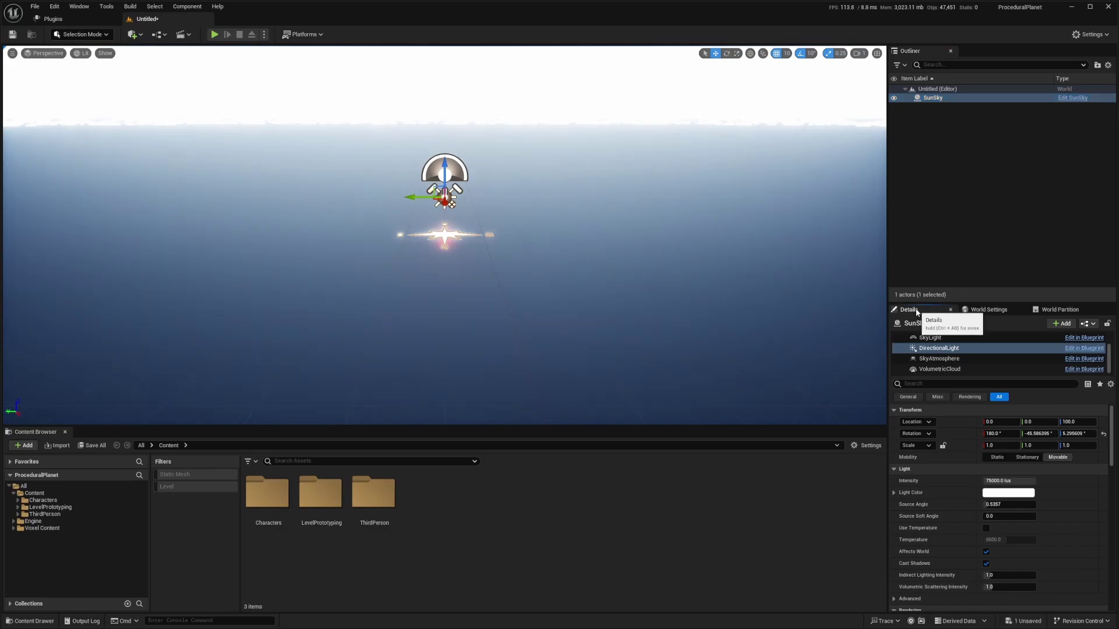
pyautogui.click(939, 348)
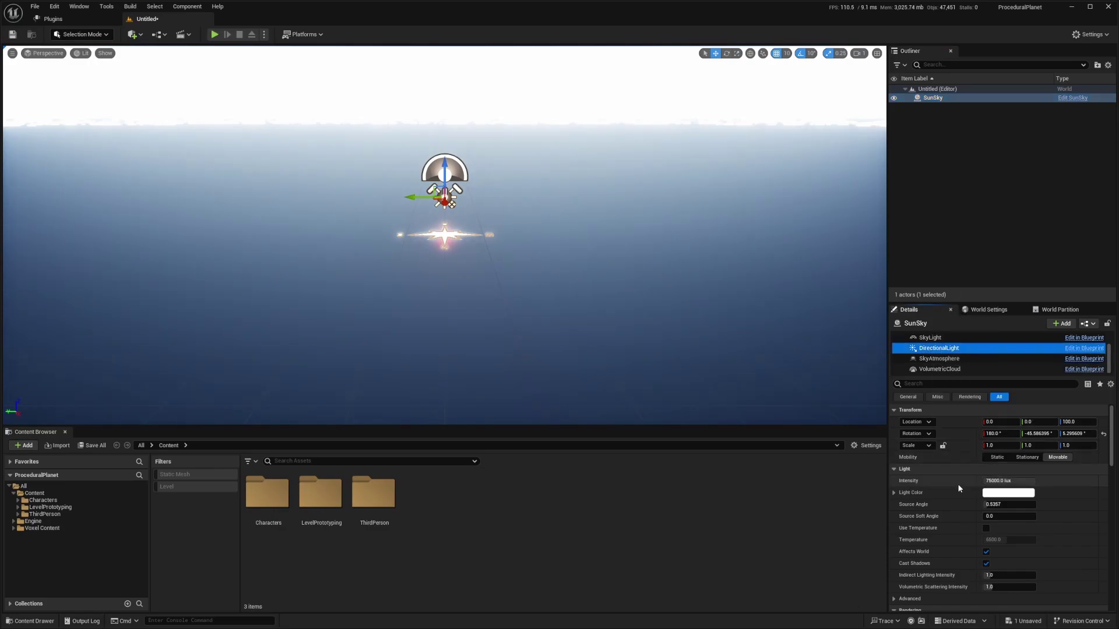
pyautogui.click(1001, 481)
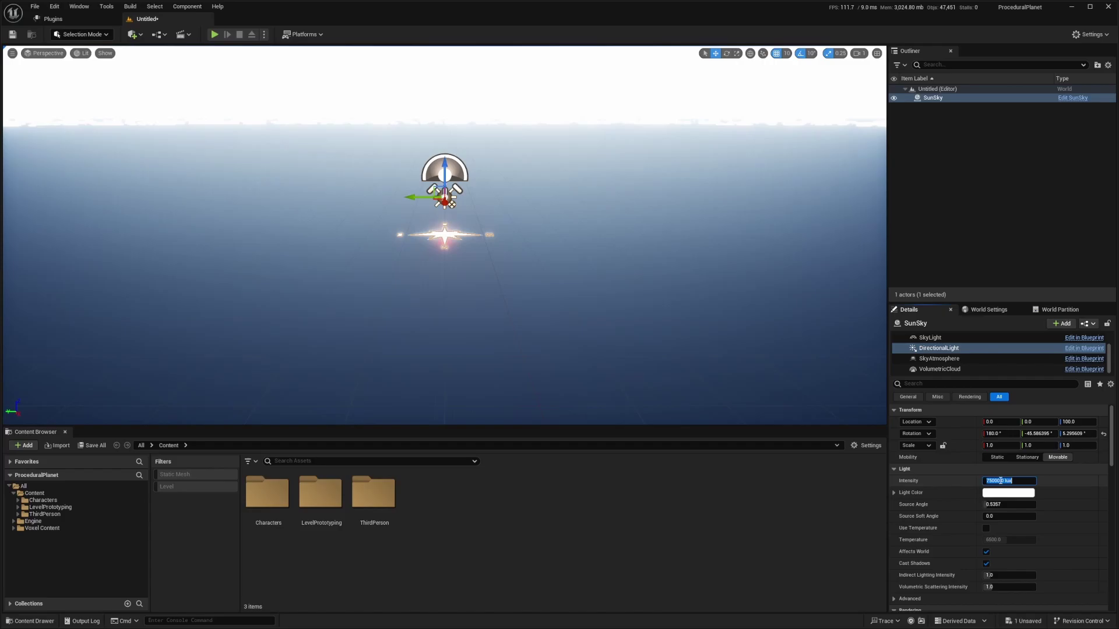
pyautogui.write('50')
pyautogui.press('Return')
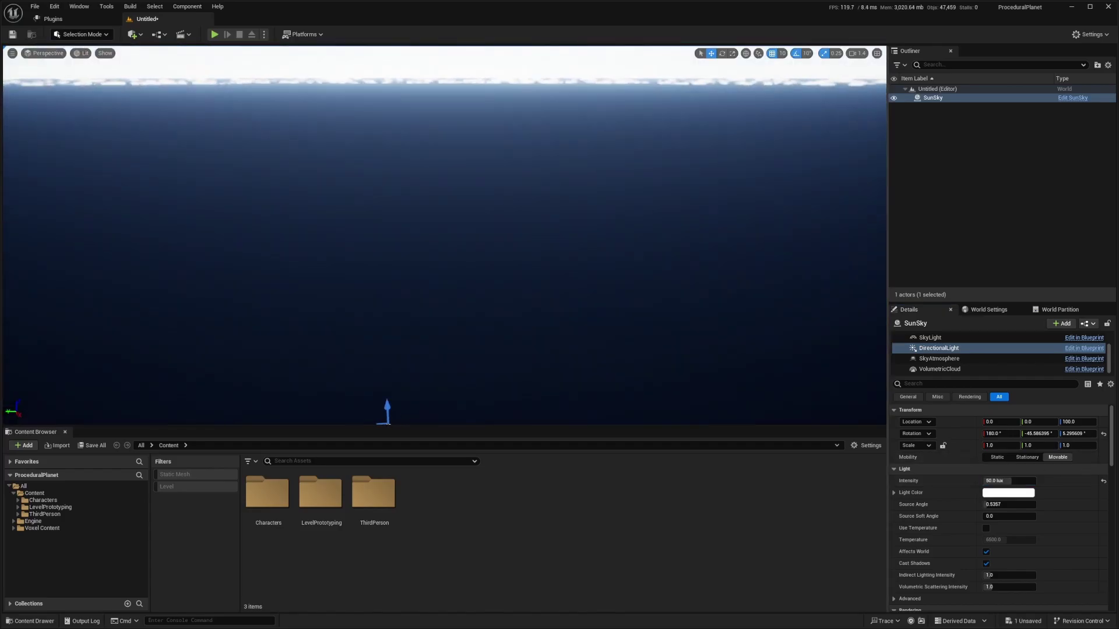
# - Add a Voxel World actor to the level and reset its location to 0, 0, 0
pyautogui.moveTo(444, 235); pyautogui.dragTo(390, 228, button='right')
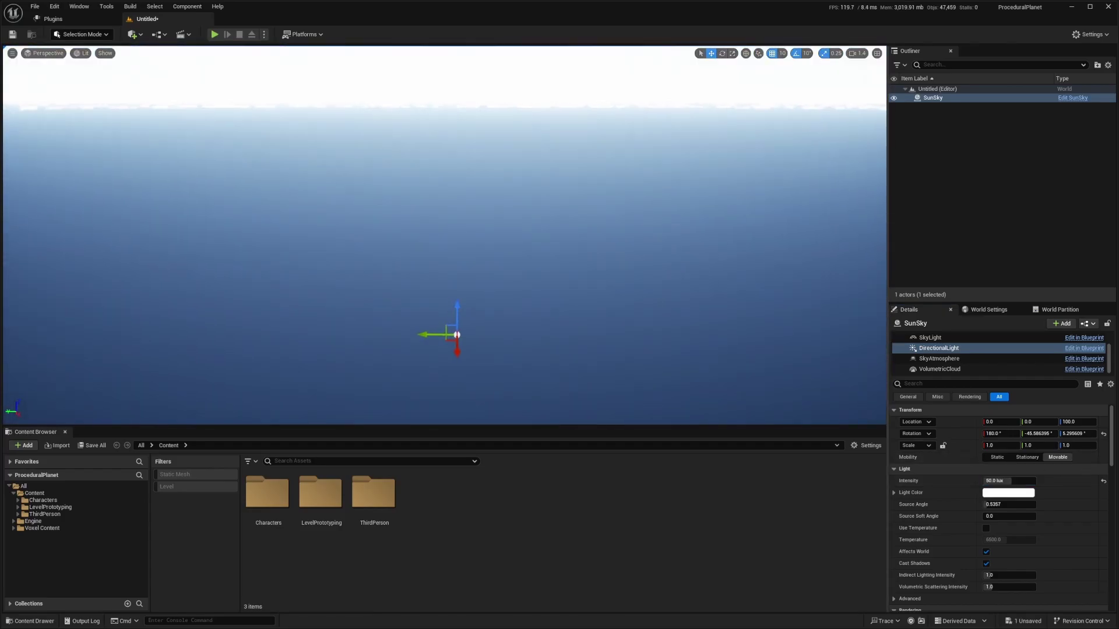
pyautogui.press('s')
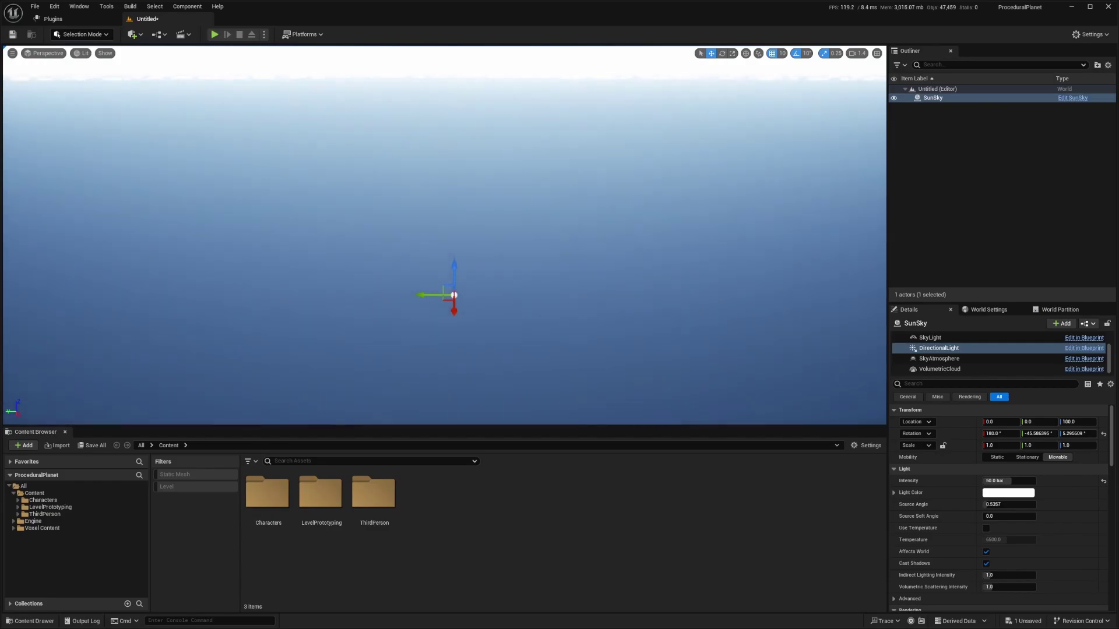
pyautogui.click(139, 37)
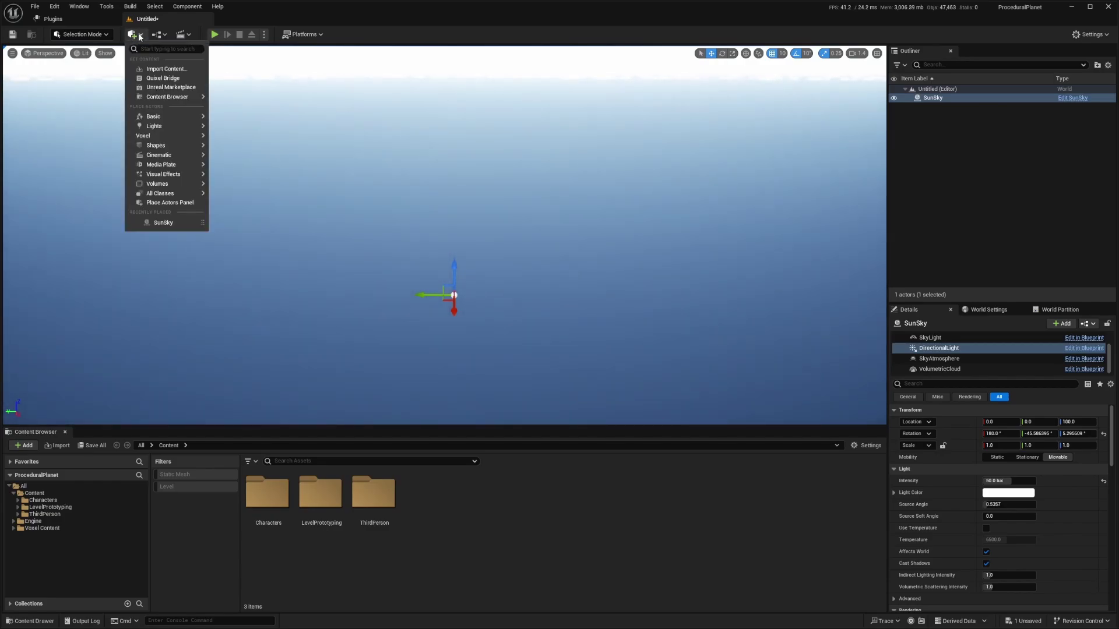
pyautogui.moveTo(149, 137)
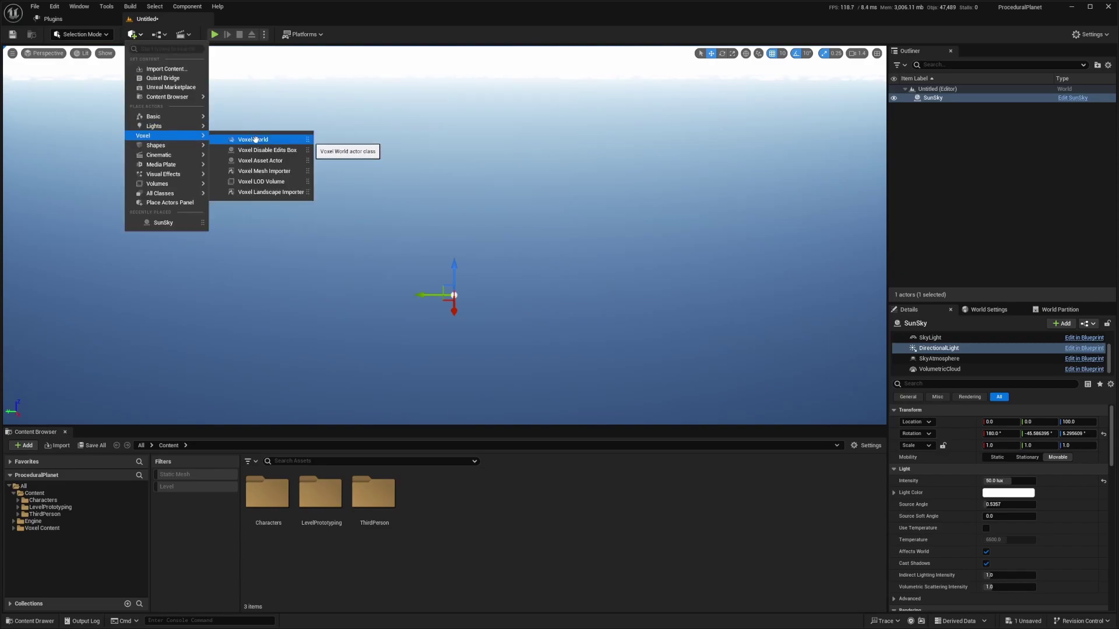
pyautogui.moveTo(255, 139); pyautogui.dragTo(446, 294)
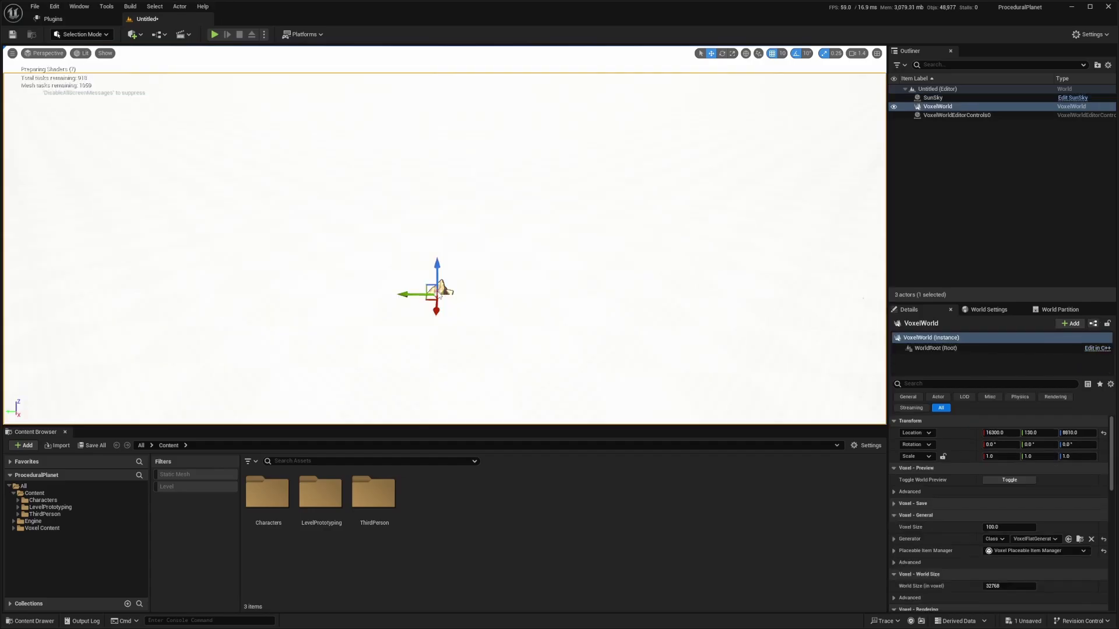
pyautogui.moveTo(446, 294); pyautogui.dragTo(468, 298, button='right')
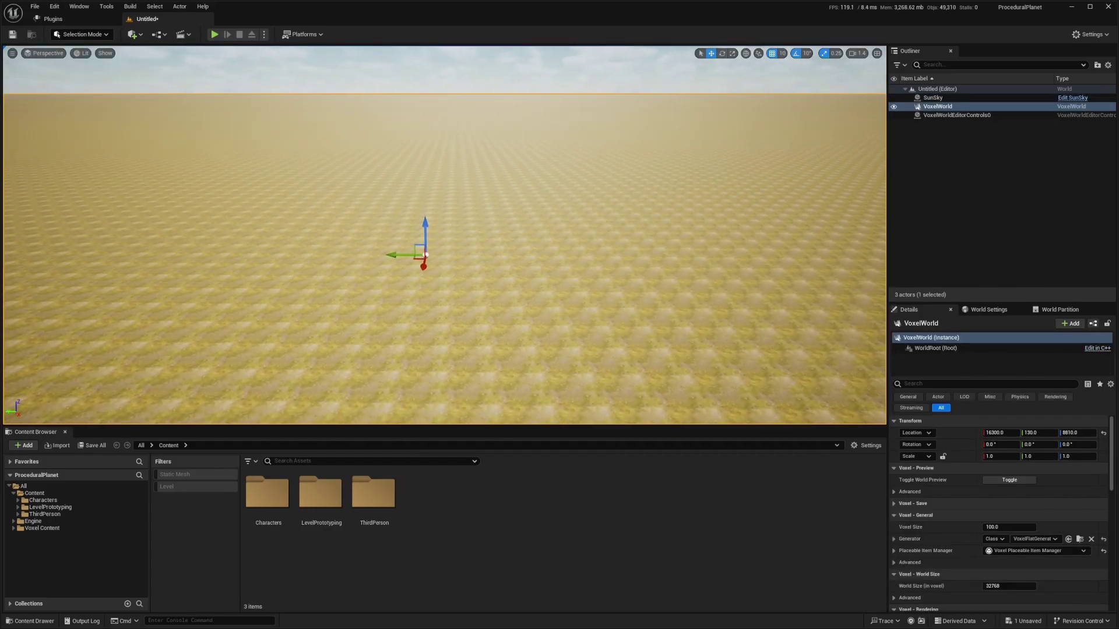
pyautogui.moveTo(887, 367); pyautogui.dragTo(816, 367)
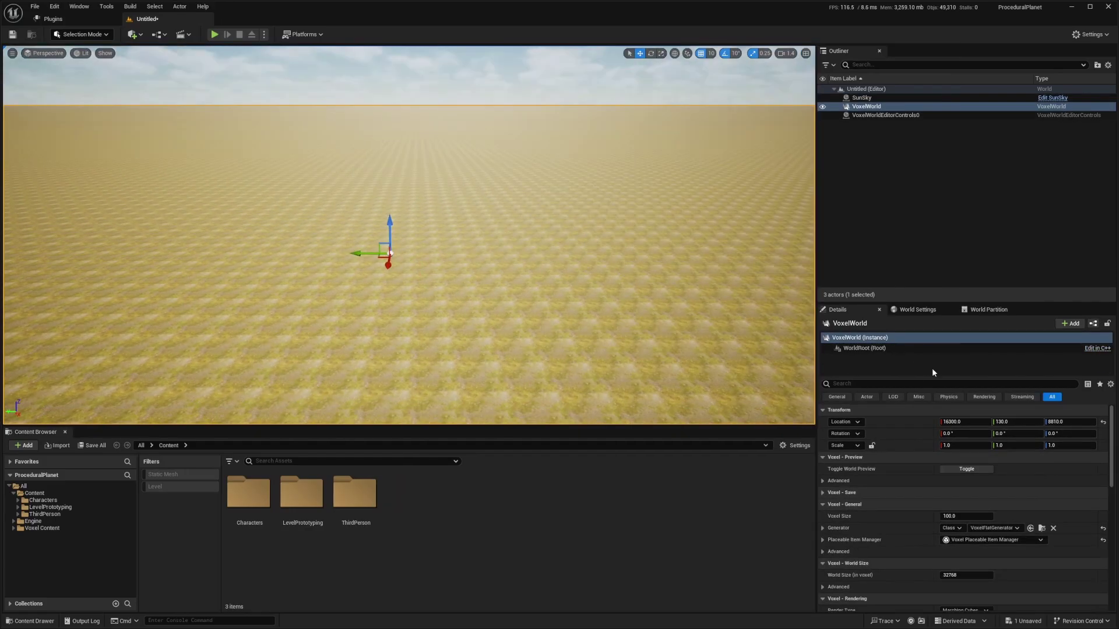
pyautogui.click(1103, 425)
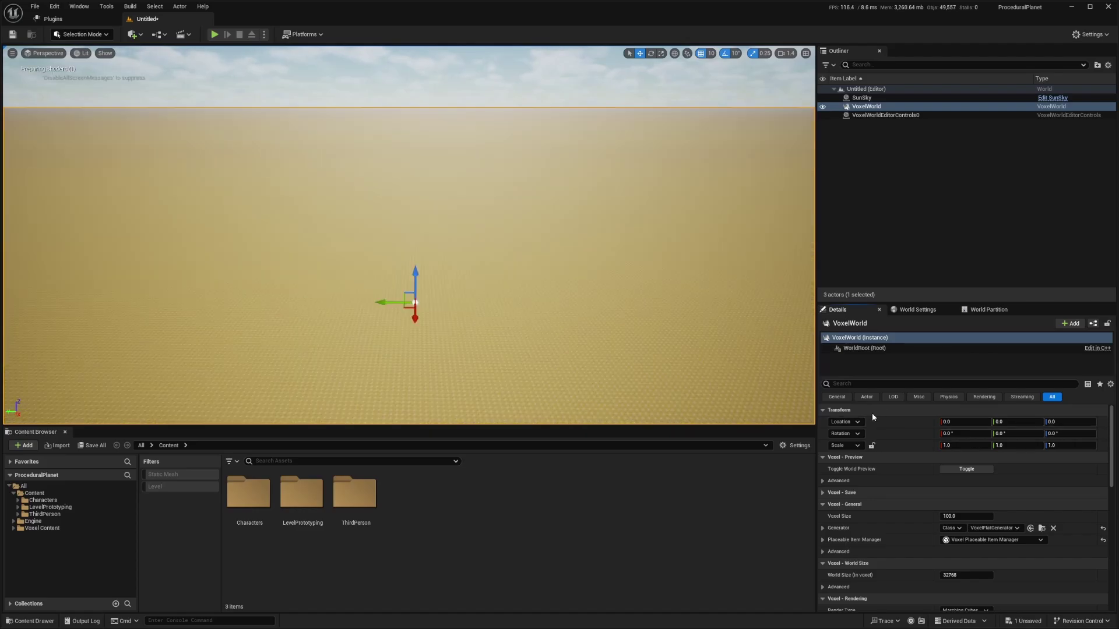
# - Set the VoxelWorld's generator class to VoxelExample_Planet
pyautogui.press('q')
pyautogui.moveTo(493, 317); pyautogui.dragTo(500, 314, button='right')
pyautogui.scroll(-1, 493, 318)
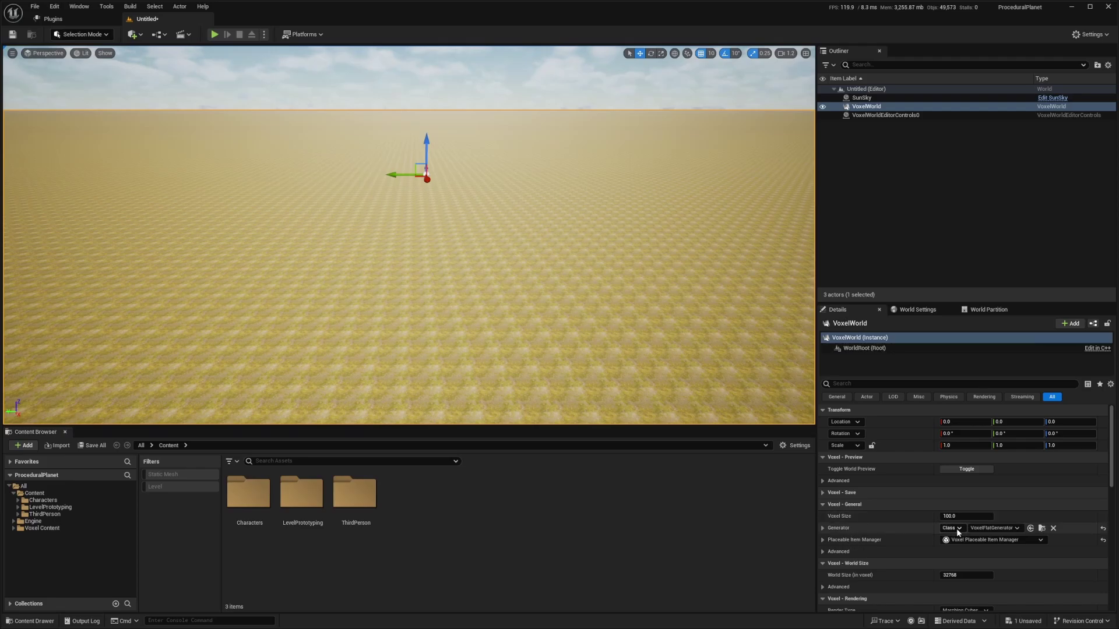
pyautogui.click(989, 529)
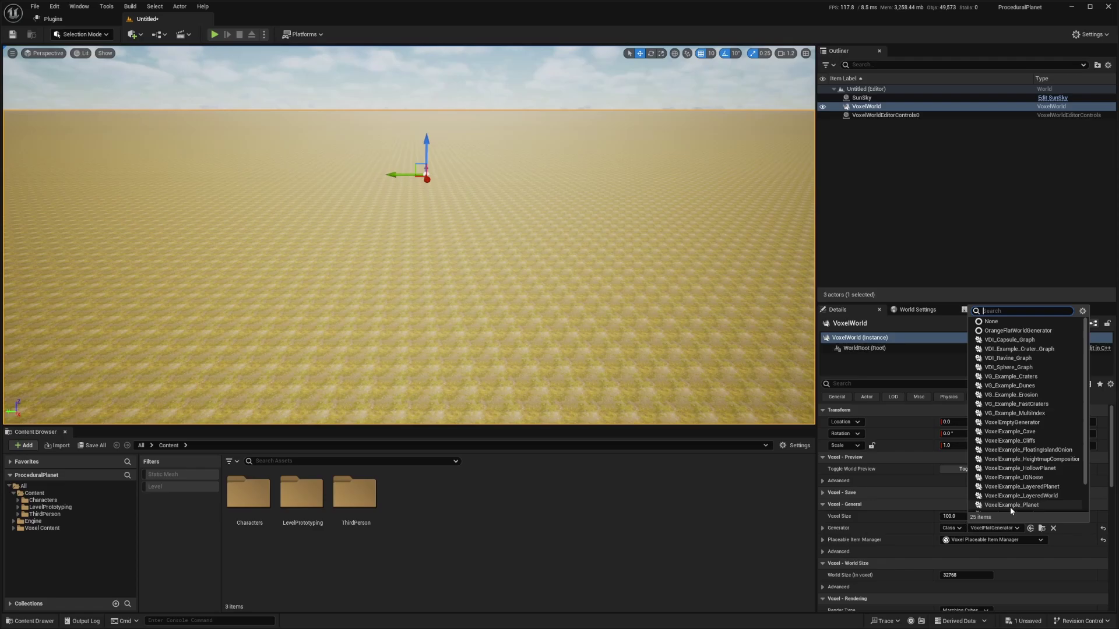
pyautogui.click(1031, 506)
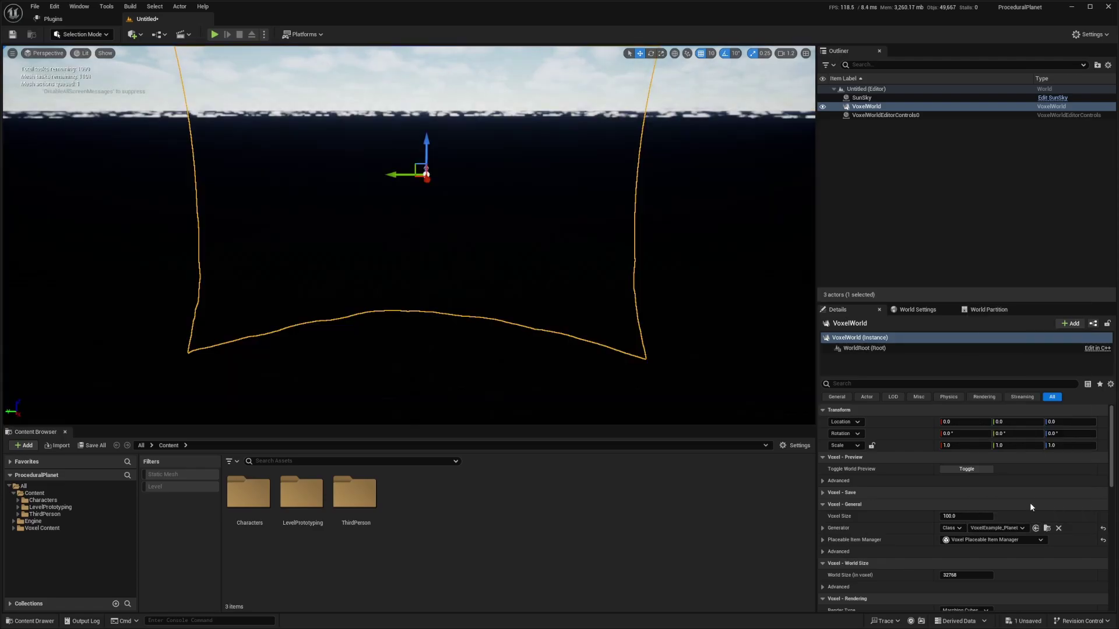
# - Examine the generated voxel planet from several angles and from far enough away to see the whole sphere
pyautogui.moveTo(409, 235); pyautogui.dragTo(508, 251, button='right')
pyautogui.scroll(1, 409, 236)
pyautogui.scroll(9, 484, 232)
pyautogui.press('s')
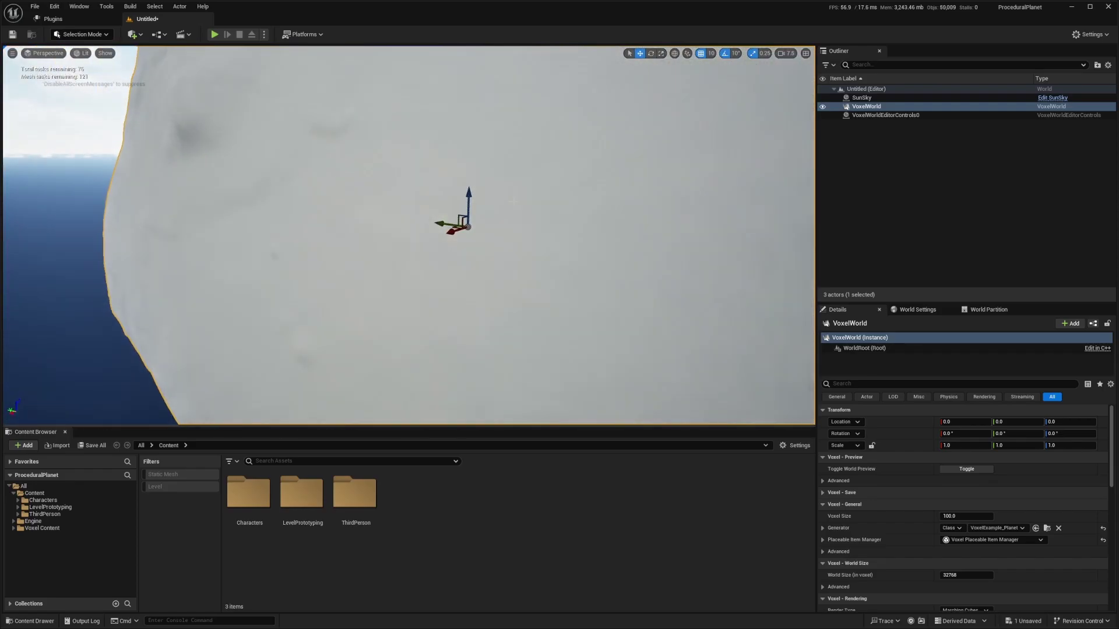
pyautogui.press('f')
pyautogui.press('w')
pyautogui.press('a')
pyautogui.moveTo(409, 236); pyautogui.dragTo(433, 217, button='right')
pyautogui.press('d')
pyautogui.press('w')
pyautogui.press('a')
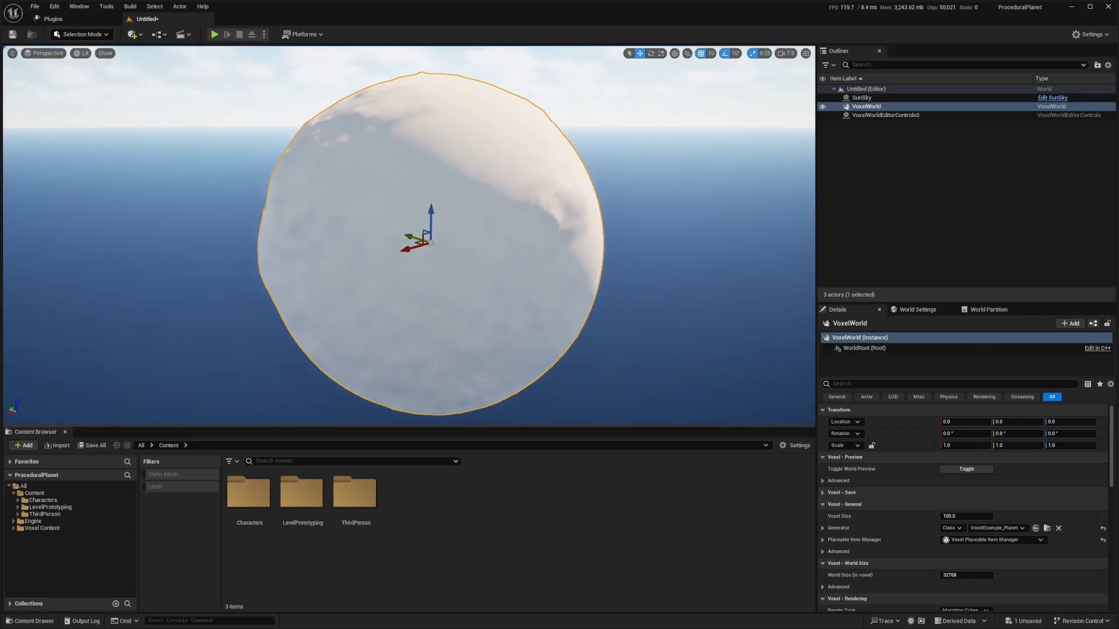
pyautogui.scroll(-2, 484, 215)
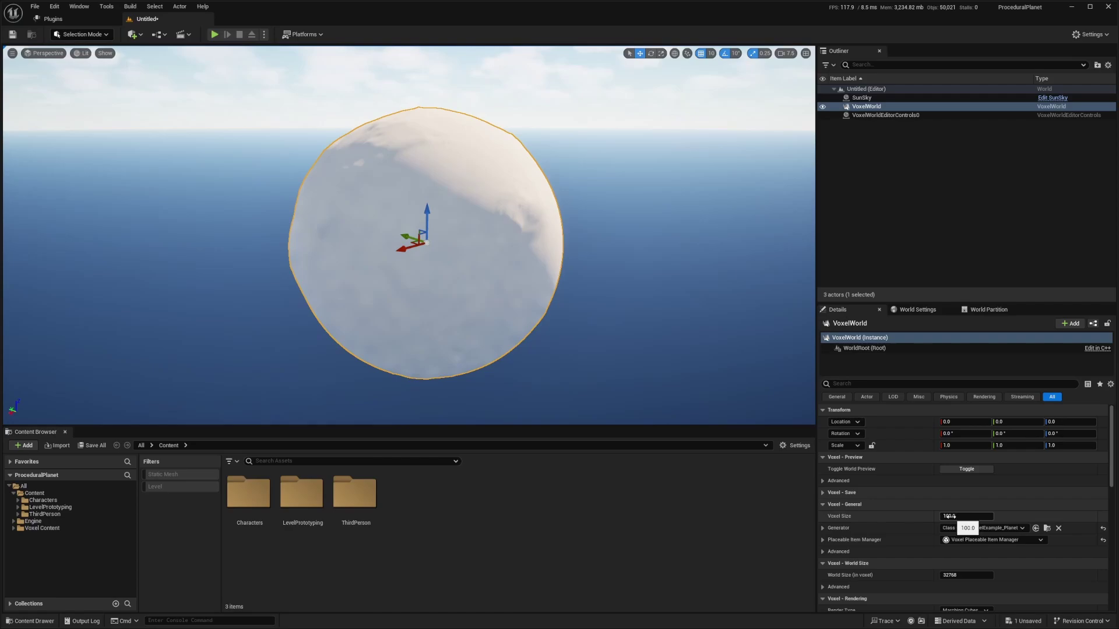
# - Set the VoxelWorld's voxel size to 1000 and view the enlarged planet from a distance
pyautogui.click(951, 516)
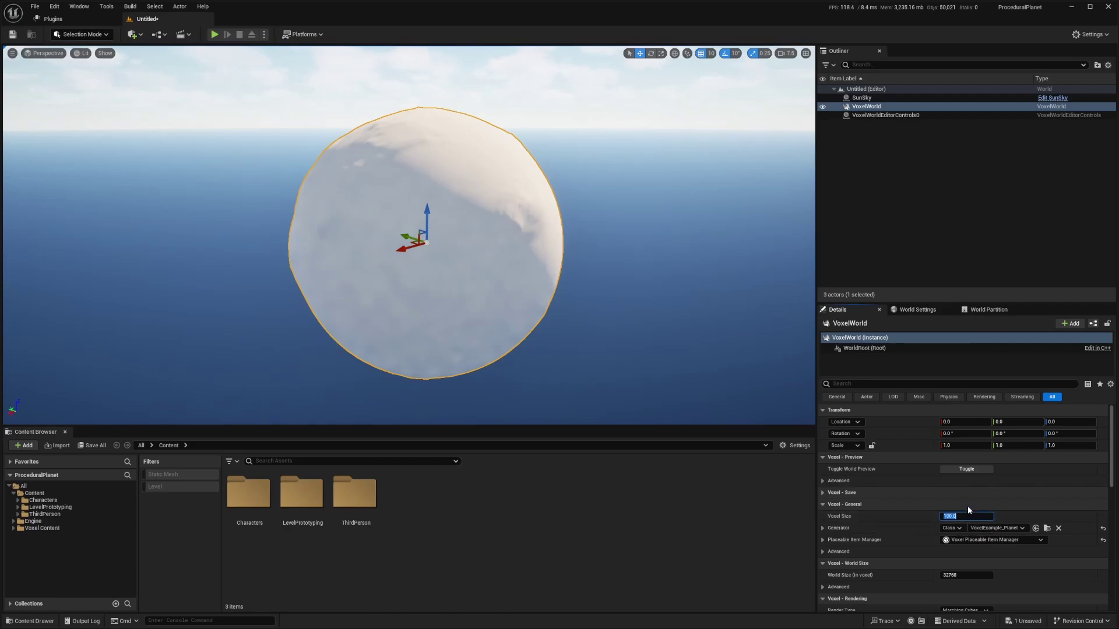
pyautogui.press('Return')
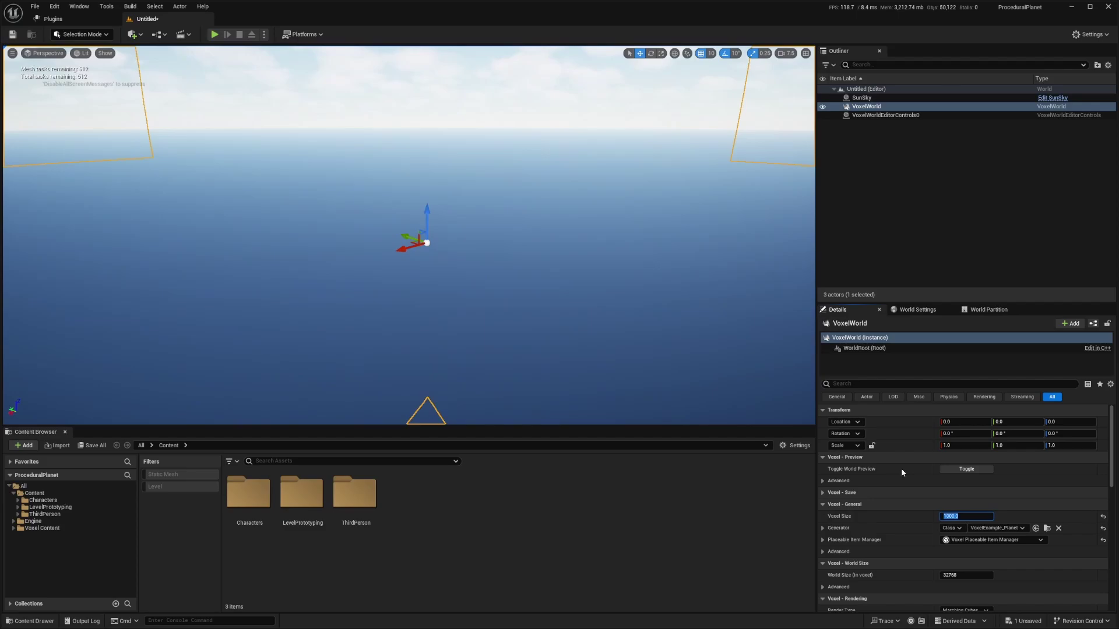
pyautogui.moveTo(562, 277)
pyautogui.mouseDown(button='right')
pyautogui.moveTo(484, 261)
pyautogui.moveTo(554, 261)
pyautogui.mouseUp(button='right')
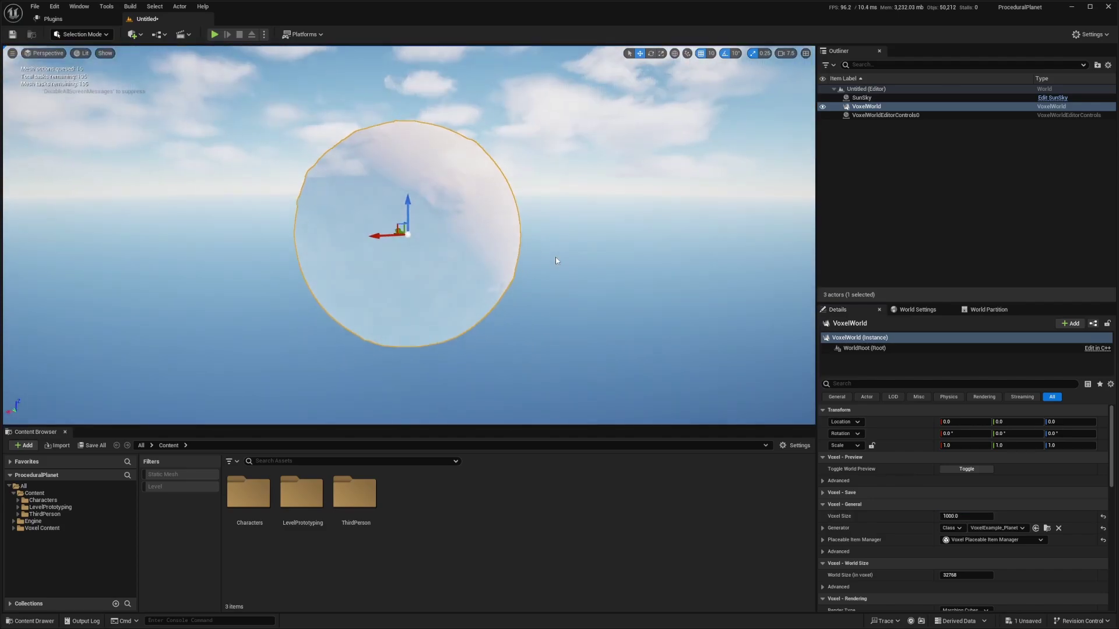
pyautogui.moveTo(556, 260); pyautogui.dragTo(541, 239, button='right')
pyautogui.scroll(1, 556, 260)
pyautogui.press('w')
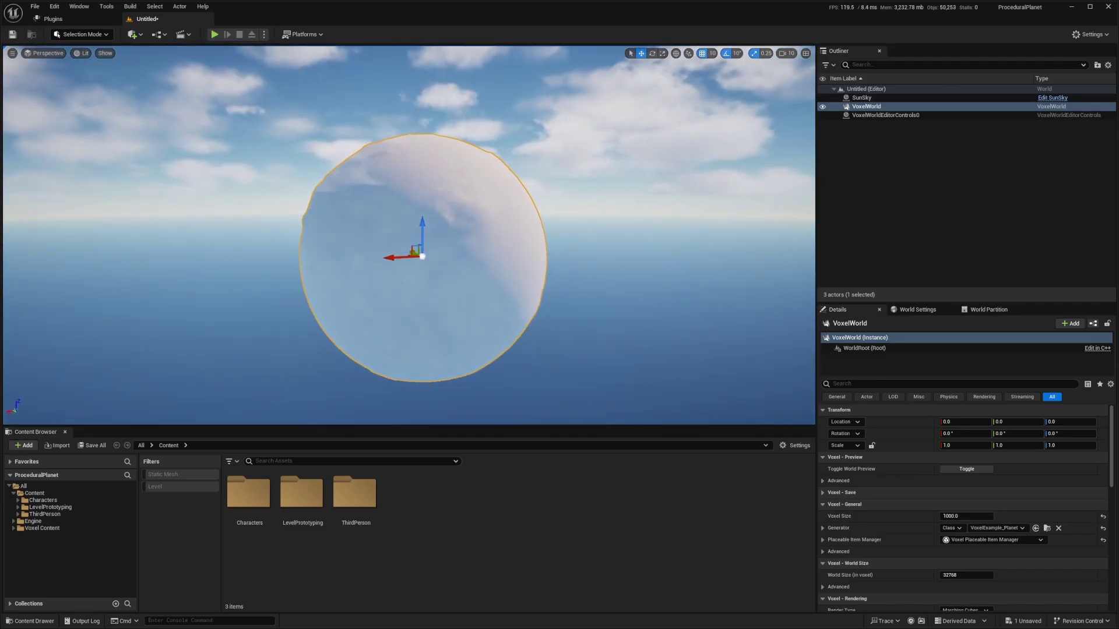
pyautogui.moveTo(374, 157); pyautogui.dragTo(171, 172, button='right')
pyautogui.scroll(2, 383, 159)
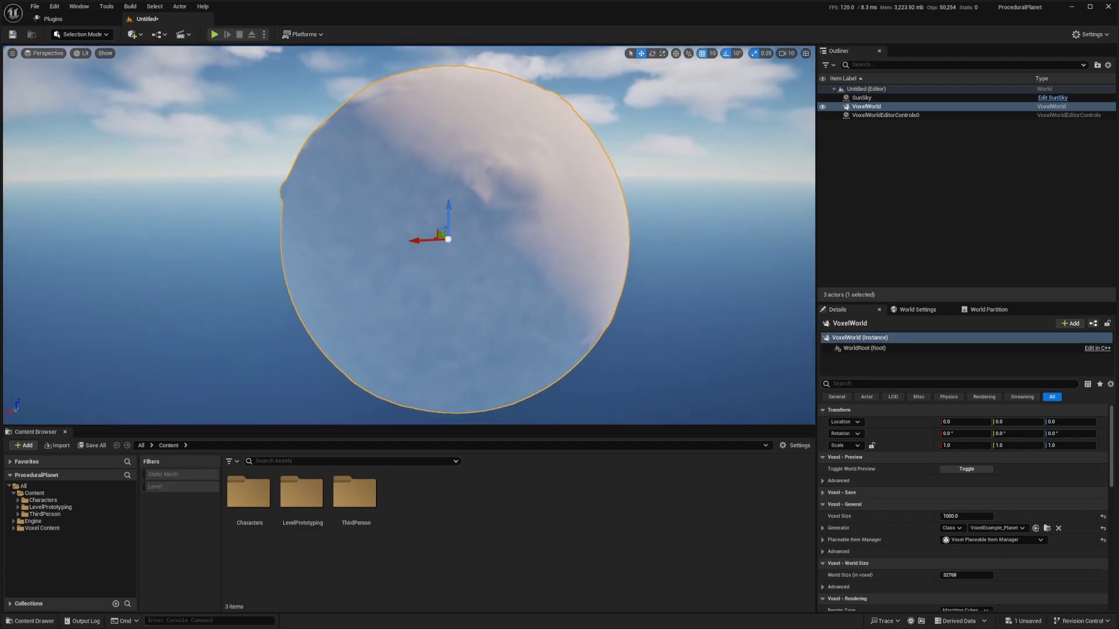
# - Set the transform mode of the SunSky's SkyAtmosphere component to Planet Center at Component Transform
pyautogui.click(862, 98)
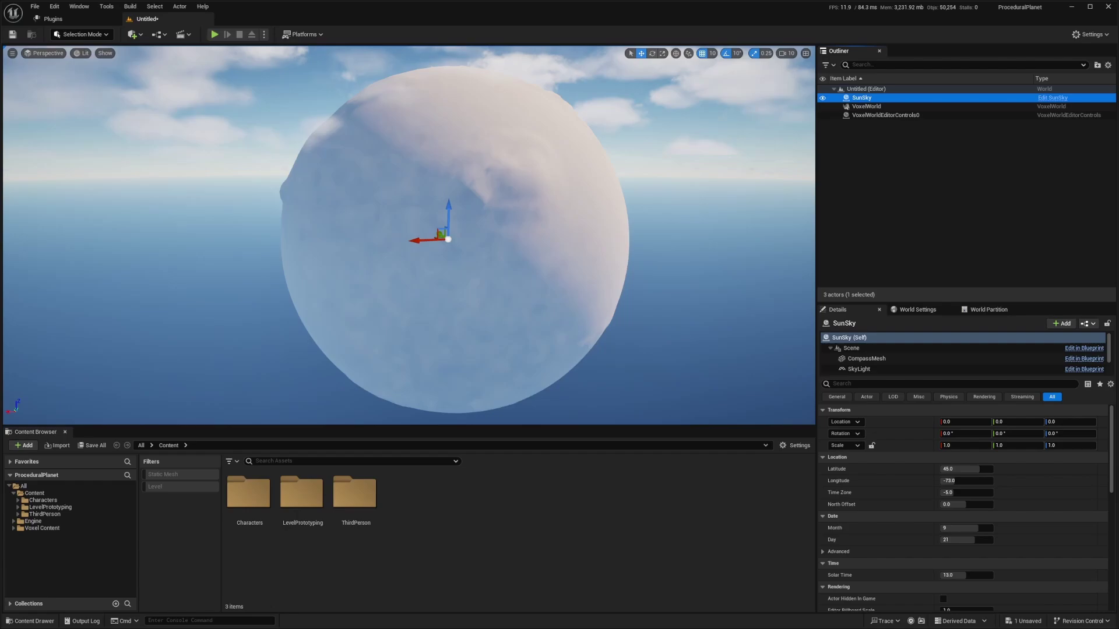
pyautogui.click(868, 99)
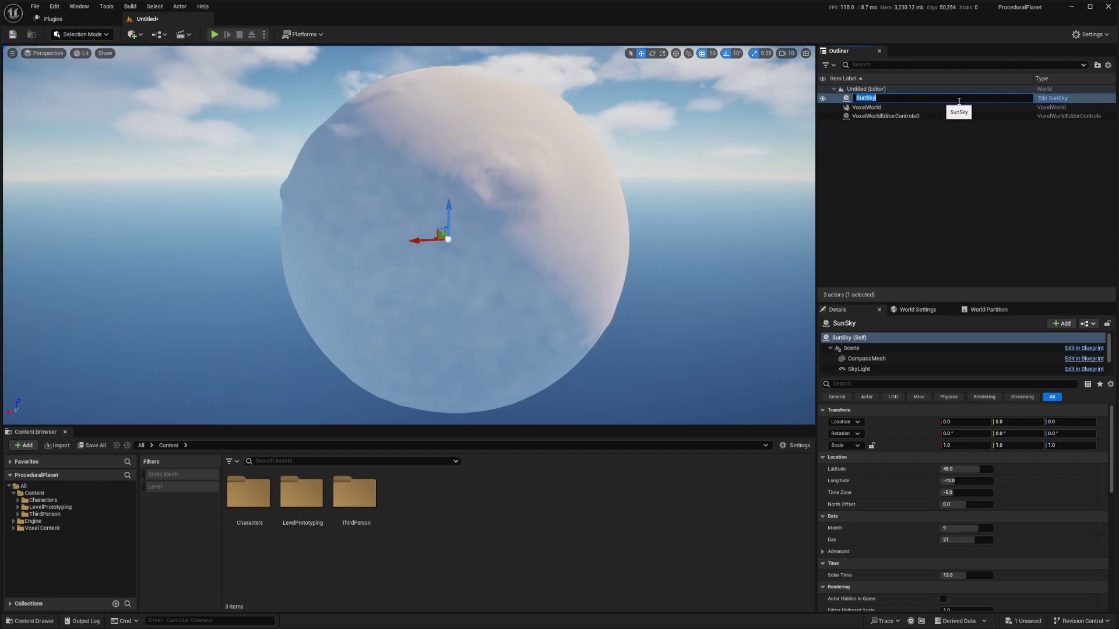
pyautogui.click(1073, 98)
pyautogui.scroll(-3, 886, 355)
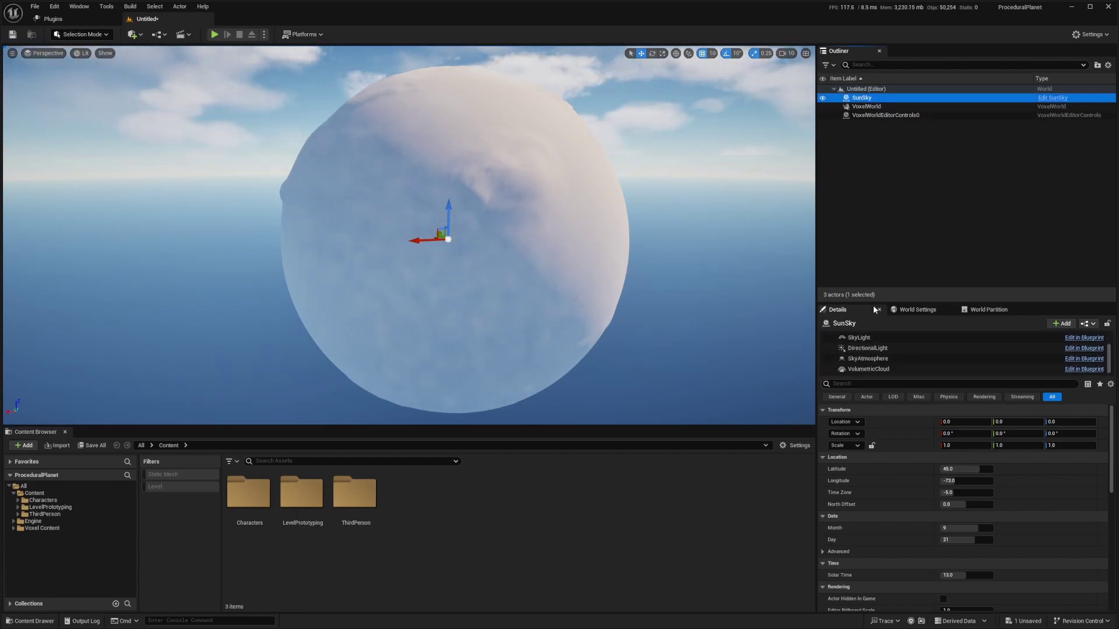
pyautogui.moveTo(884, 299); pyautogui.dragTo(884, 250)
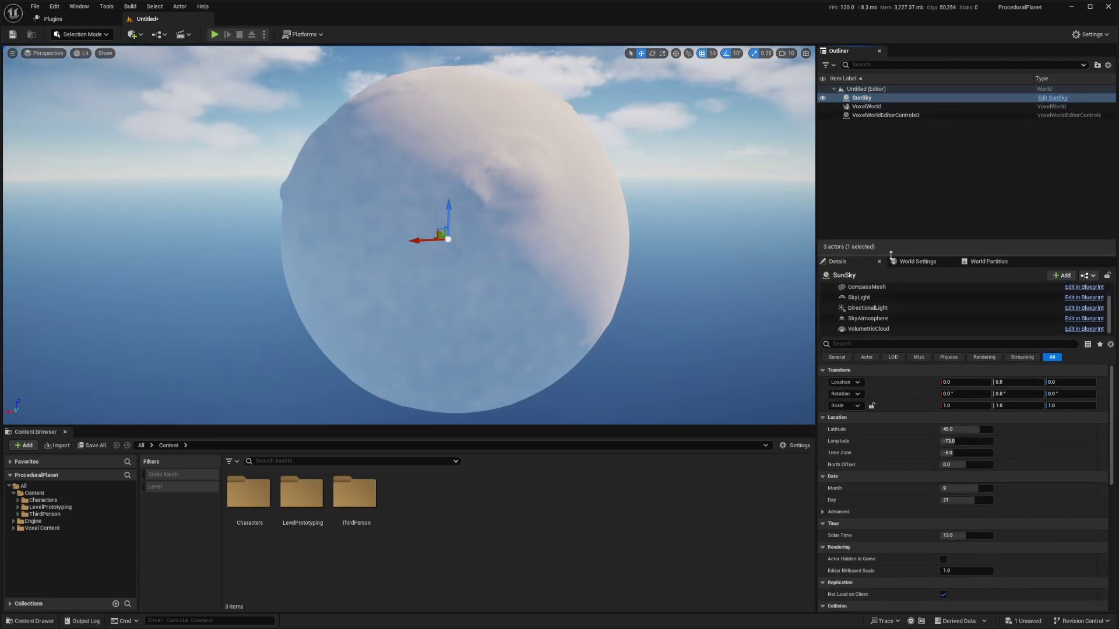
pyautogui.click(877, 323)
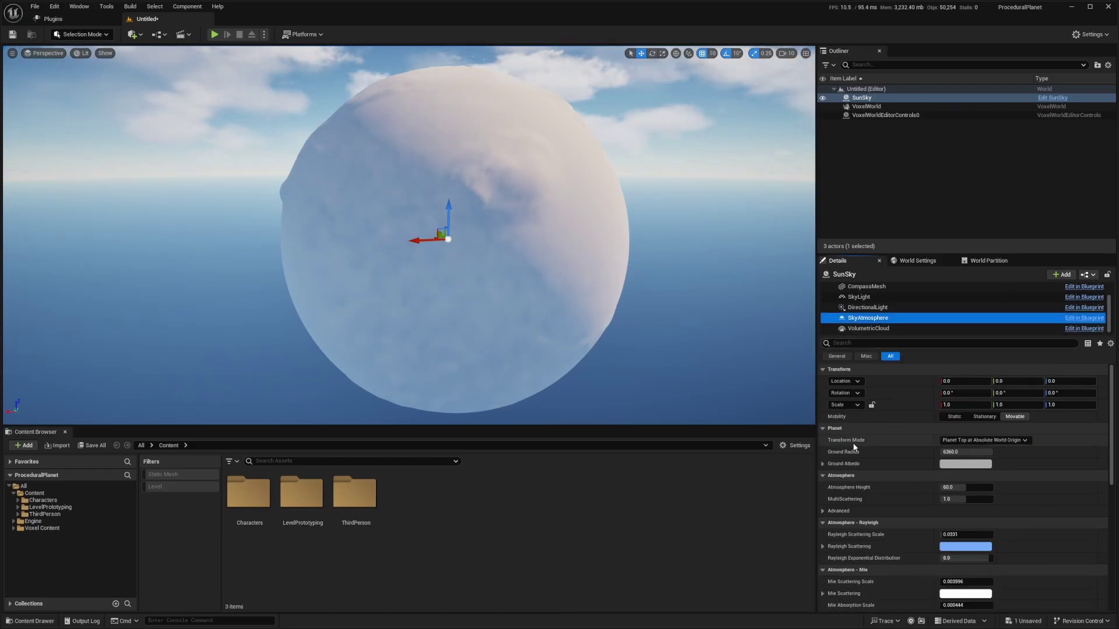
pyautogui.click(963, 444)
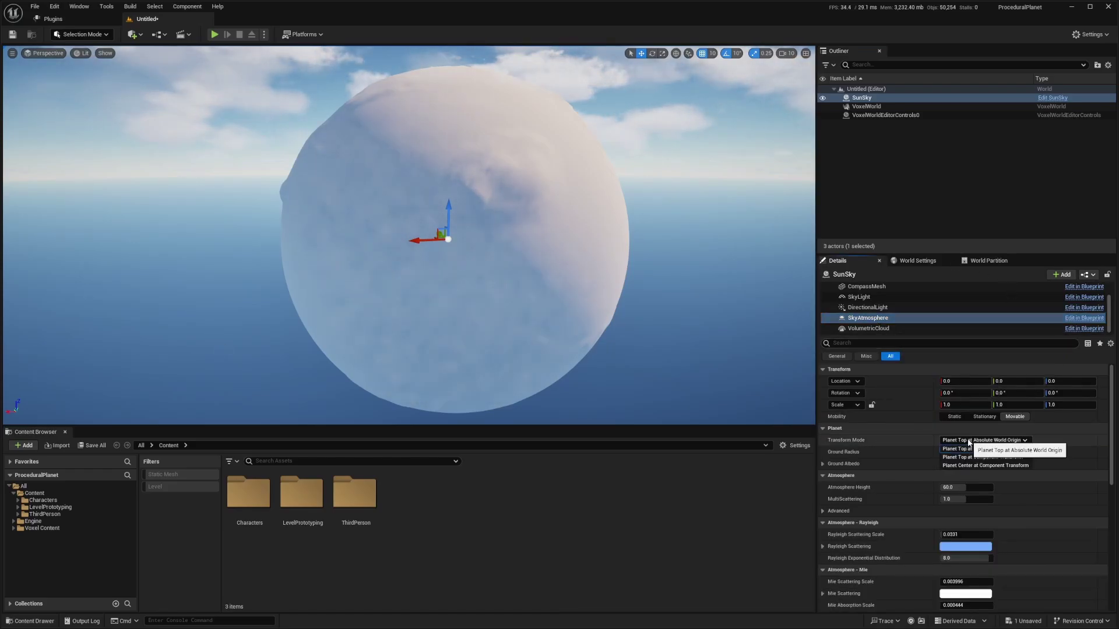
pyautogui.click(989, 466)
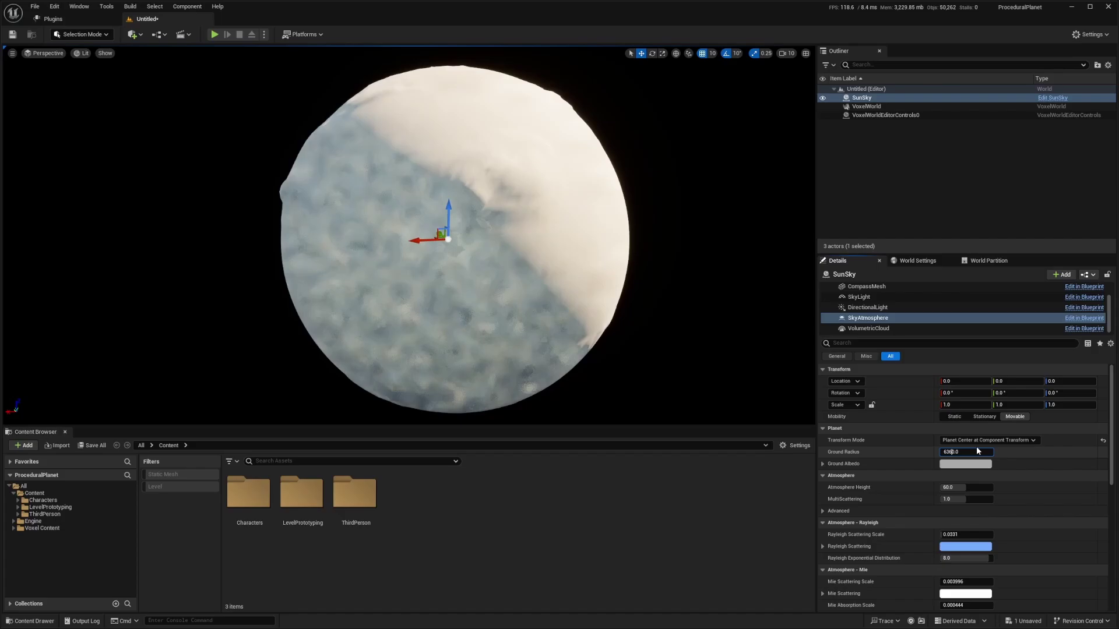
# - Set the SkyAtmosphere's ground radius to 10 and check how the atmosphere surrounds the planet
pyautogui.click(976, 449)
pyautogui.write('10')
pyautogui.press('Return')
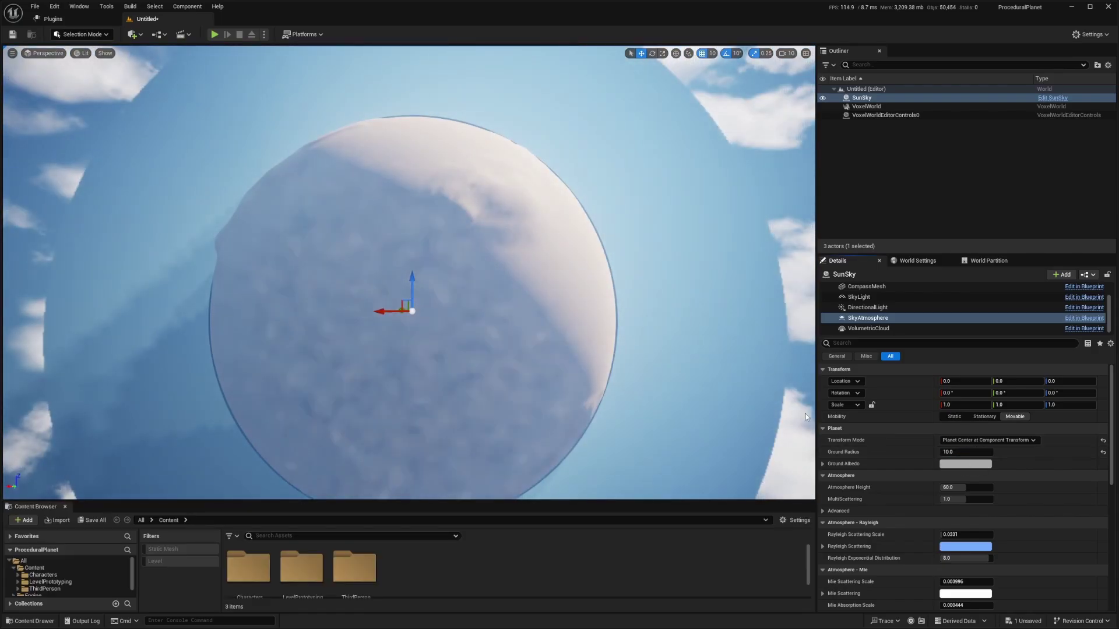
pyautogui.moveTo(489, 379); pyautogui.dragTo(547, 384, button='right')
pyautogui.moveTo(804, 408); pyautogui.dragTo(813, 410, button='right')
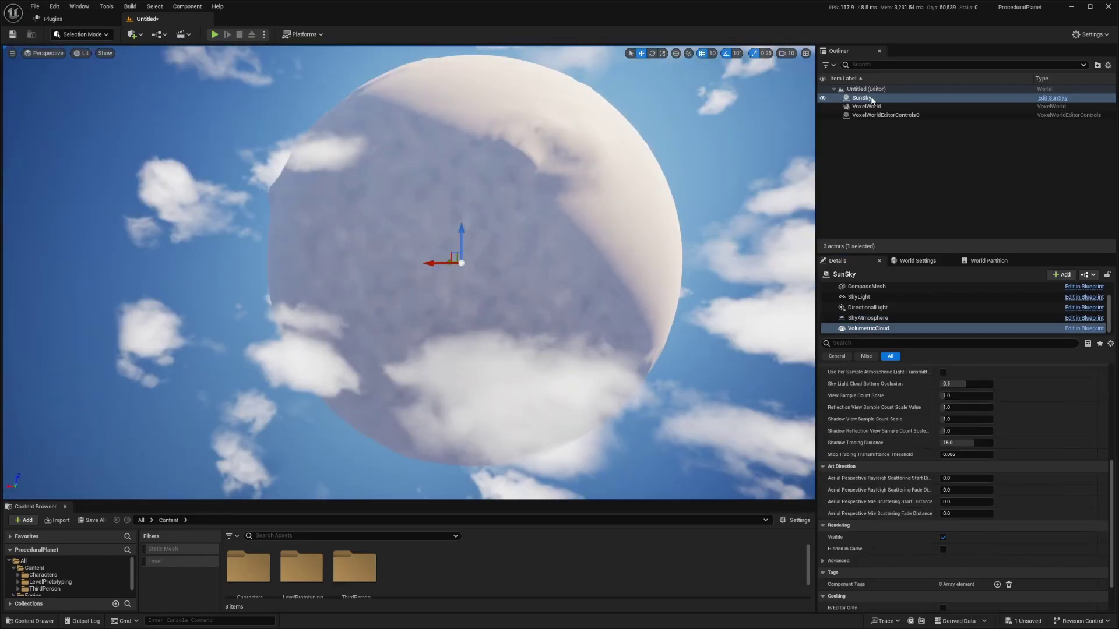
# - Turn off the visibility of the SunSky's VolumetricCloud component and check the planet without clouds
pyautogui.click(896, 99)
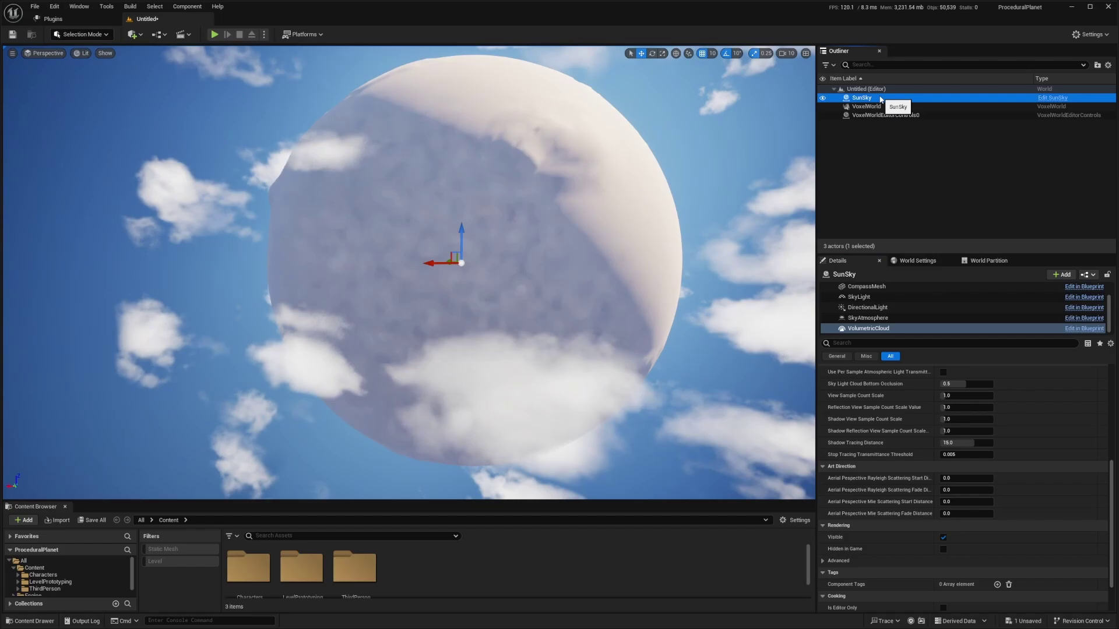
pyautogui.click(897, 329)
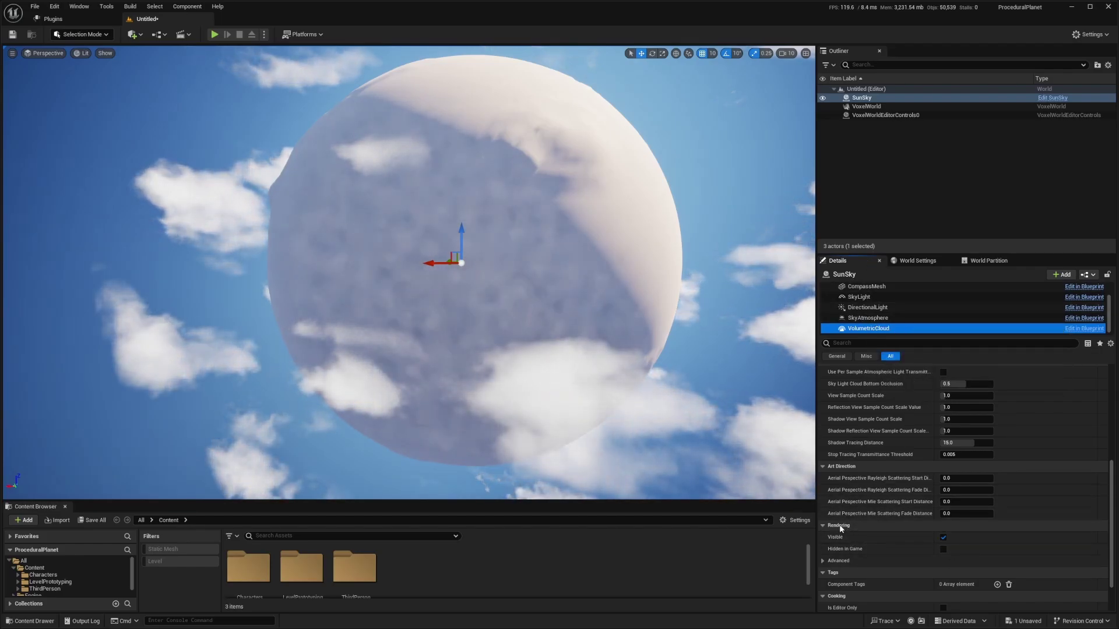
pyautogui.click(943, 537)
pyautogui.moveTo(537, 245); pyautogui.dragTo(641, 153, button='right')
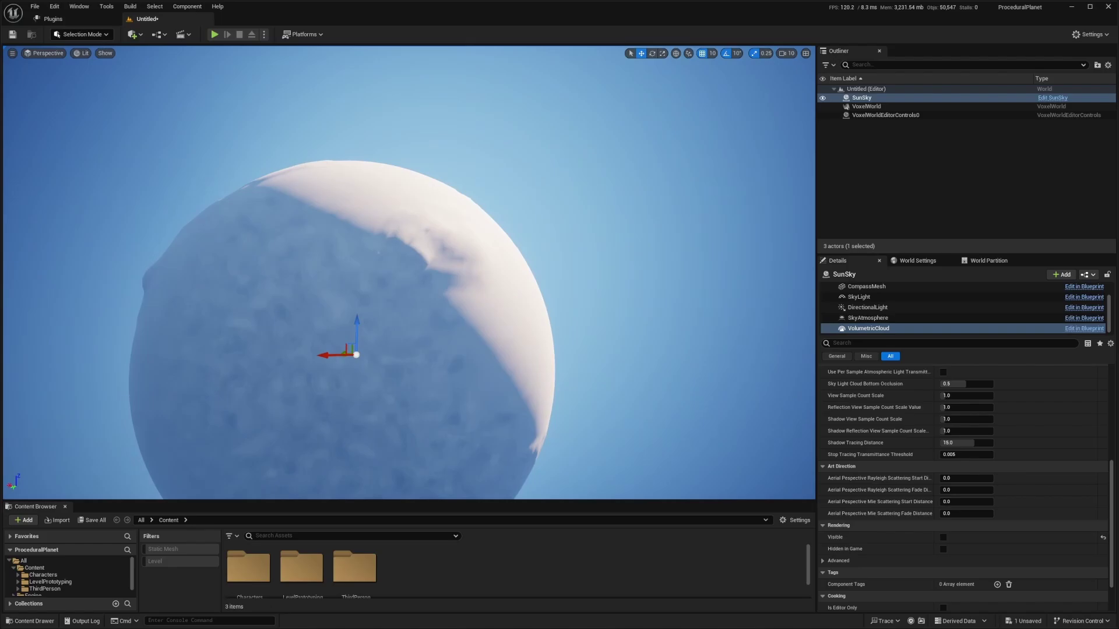
pyautogui.moveTo(568, 230); pyautogui.dragTo(521, 231, button='right')
pyautogui.hotkey('ctrl', 's')
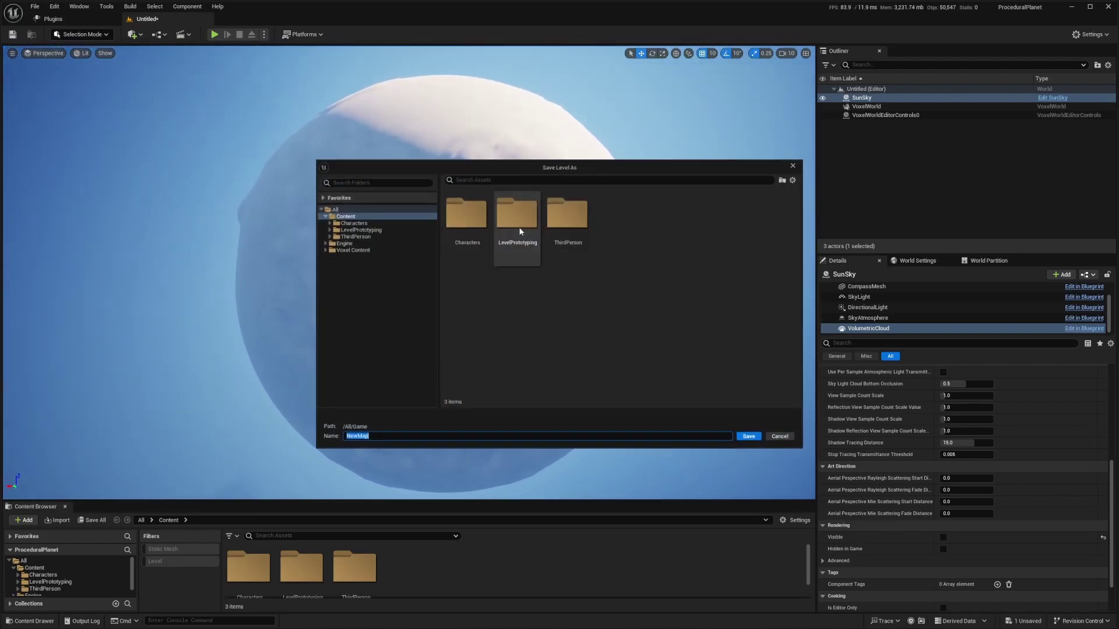
pyautogui.click(802, 161)
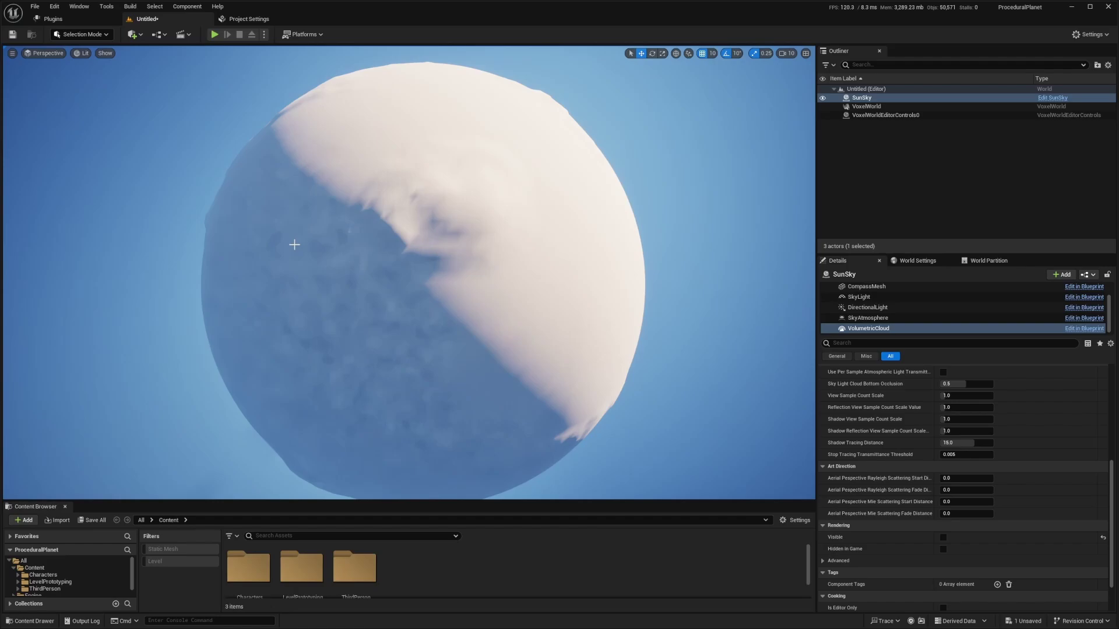
# - In the project's rendering settings, set both the Dynamic Global Illumination Method and the Reflection Method to None, and return to the level
pyautogui.moveTo(400, 241); pyautogui.dragTo(407, 252, button='right')
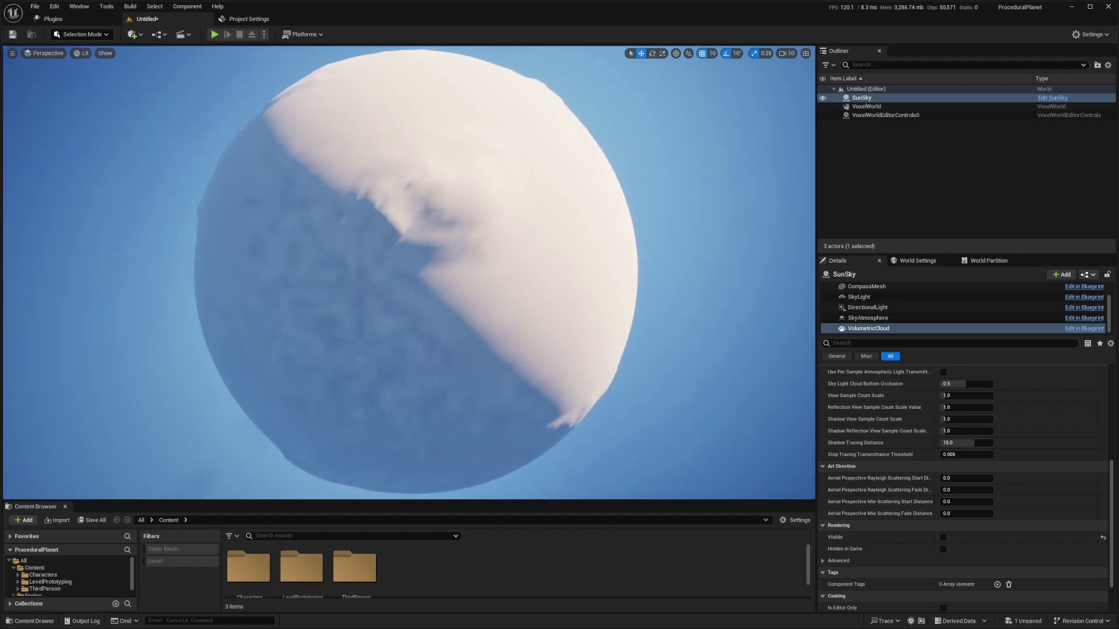
pyautogui.moveTo(371, 286); pyautogui.dragTo(405, 239, button='right')
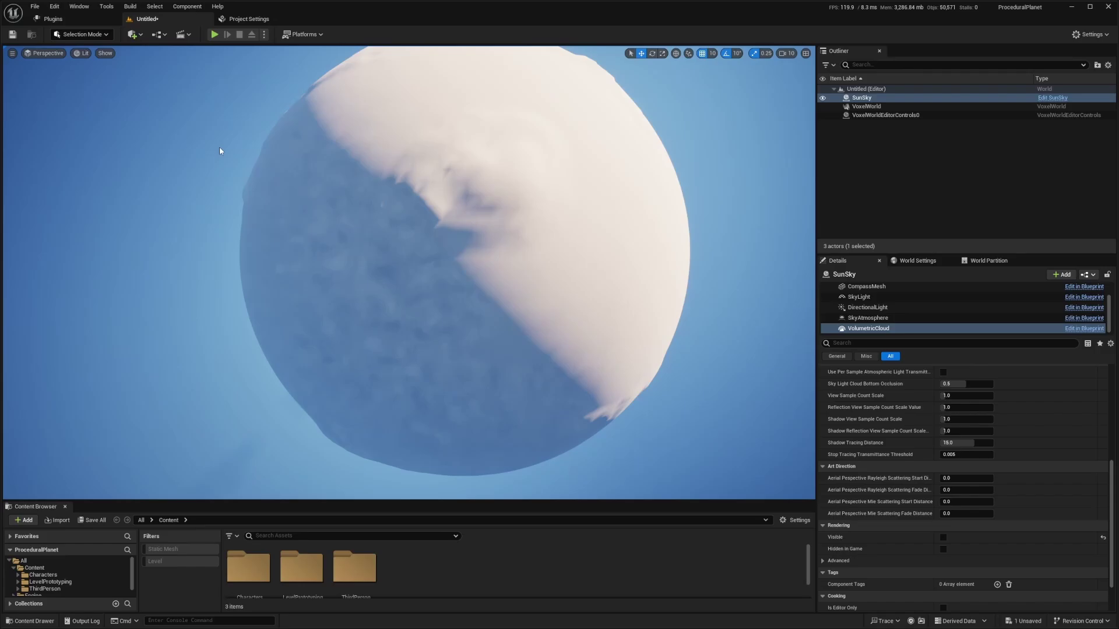
pyautogui.click(54, 6)
pyautogui.click(77, 150)
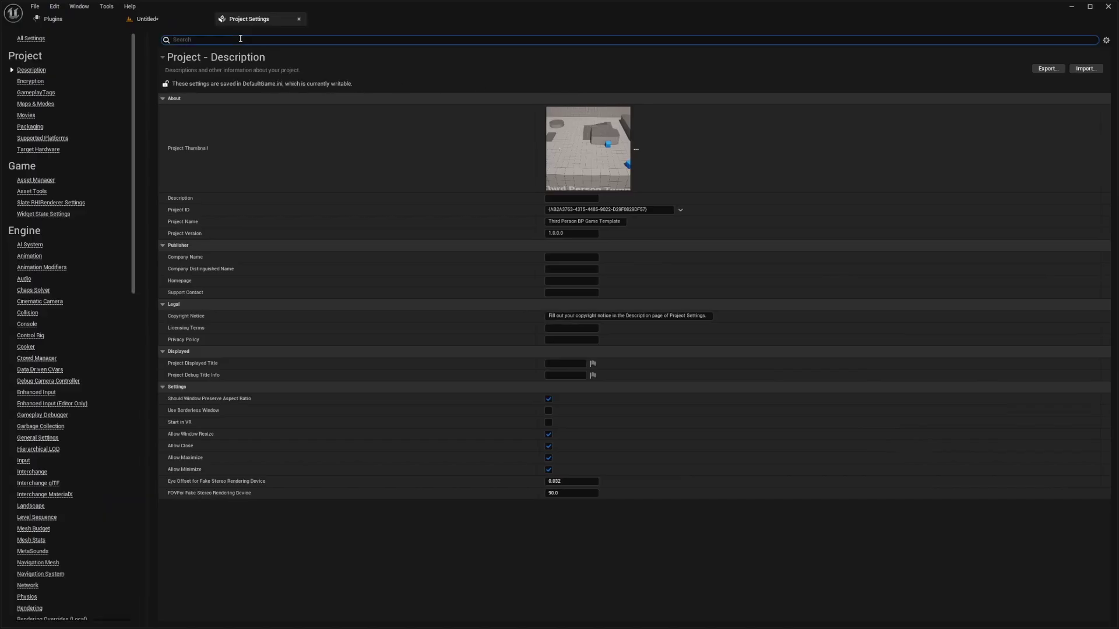
pyautogui.click(240, 38)
pyautogui.write('lumen')
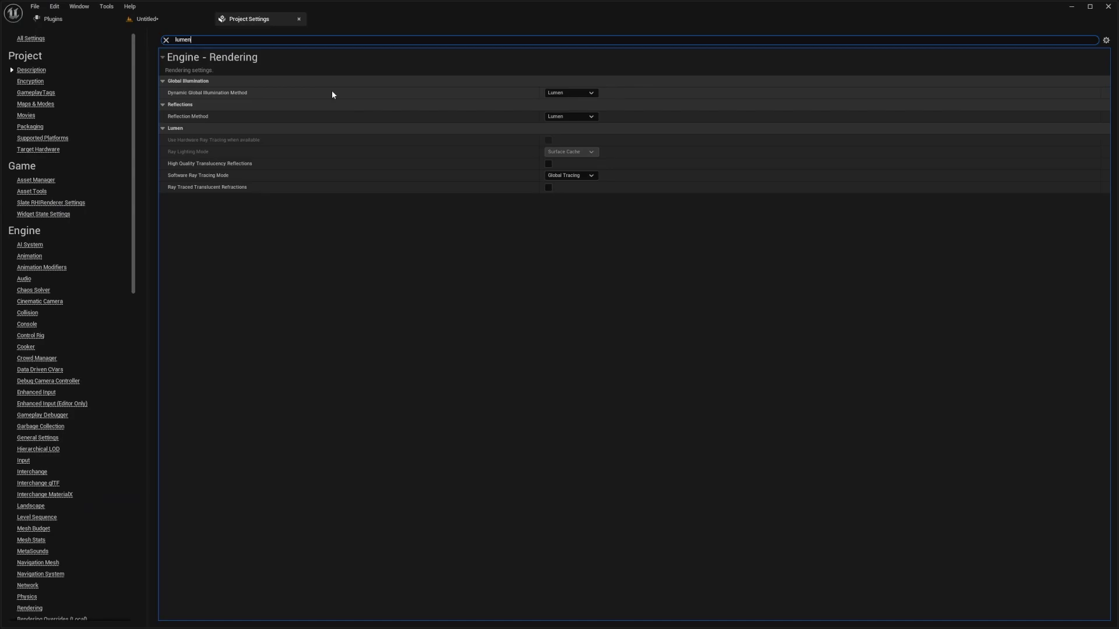
pyautogui.click(558, 94)
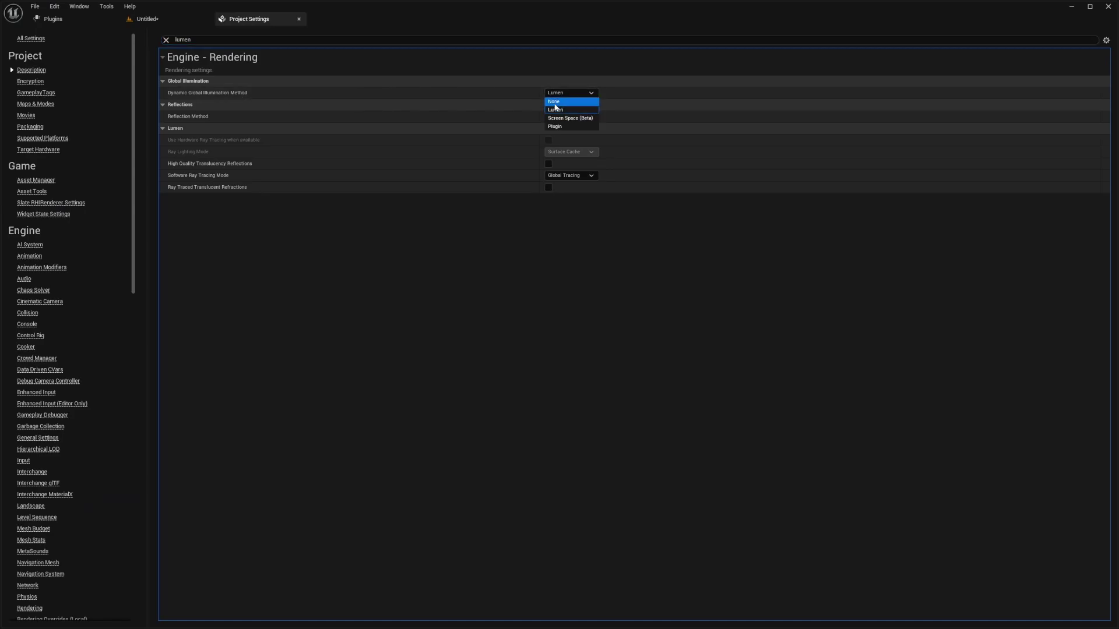
pyautogui.click(555, 103)
pyautogui.click(557, 118)
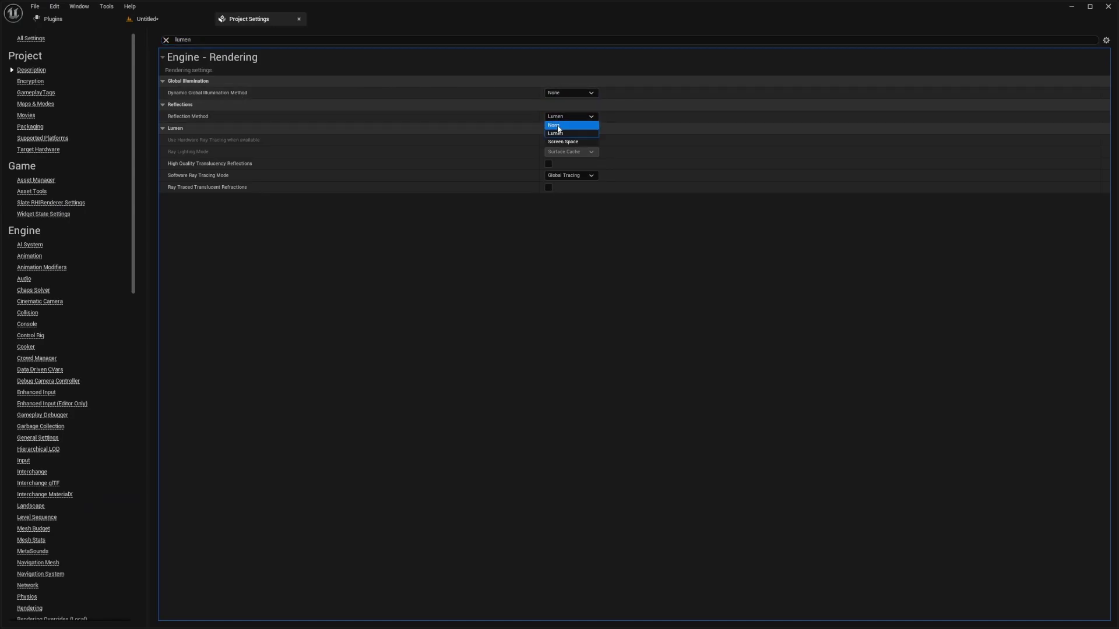
pyautogui.click(557, 125)
pyautogui.click(145, 19)
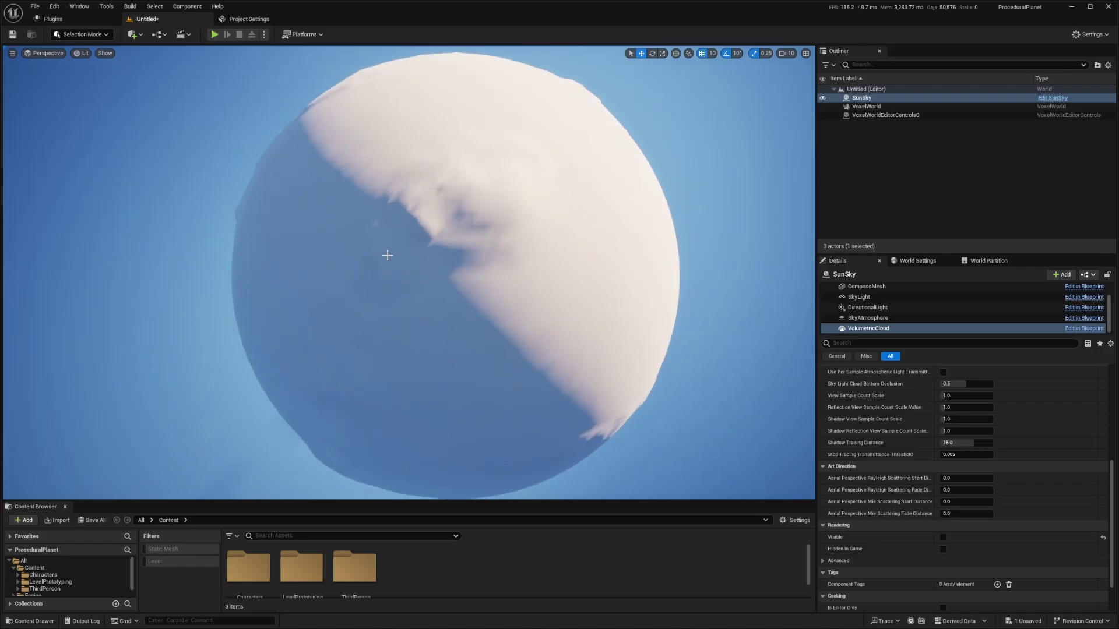
# - Assign M_VoxelMaterial_Colors as the VoxelWorld's voxel material and inspect the coloured planet from near and far
pyautogui.click(874, 108)
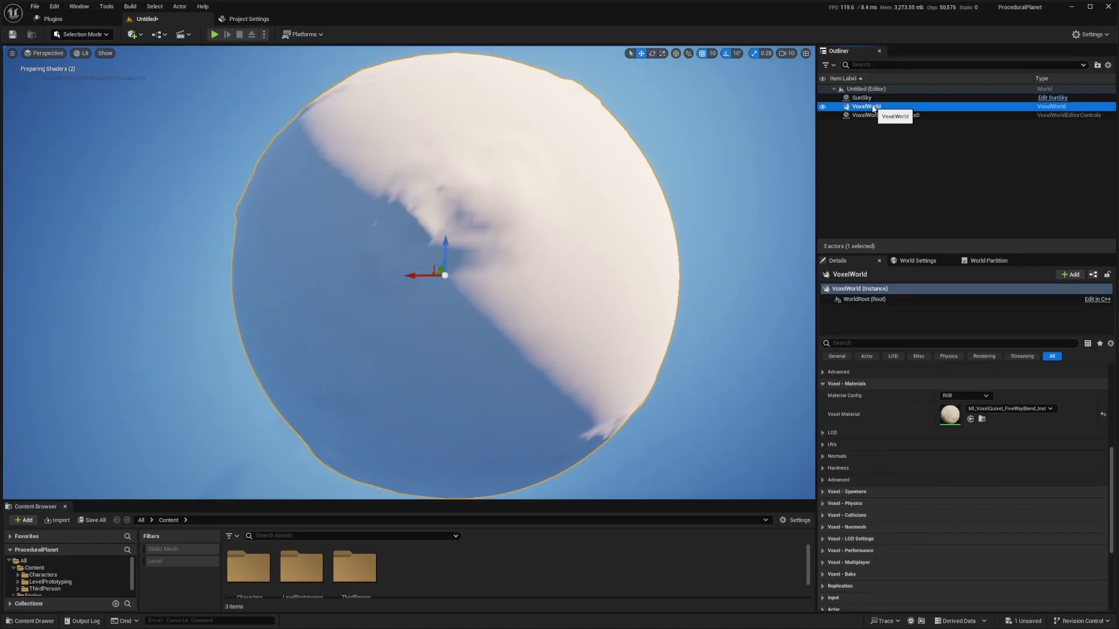
pyautogui.click(852, 289)
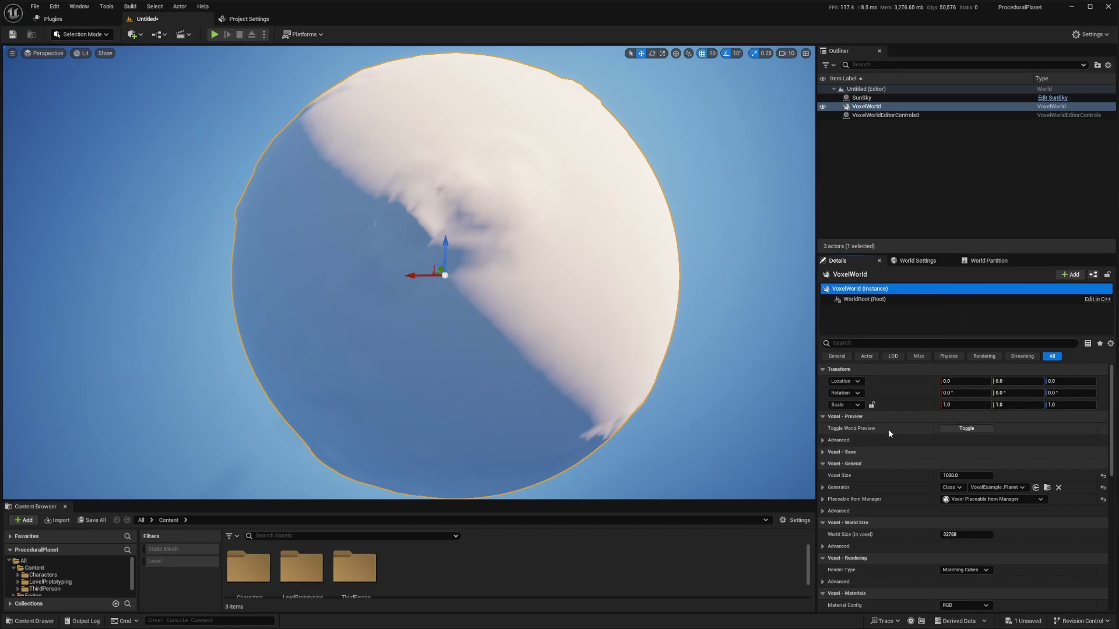
pyautogui.scroll(-3, 889, 471)
pyautogui.scroll(-2, 867, 537)
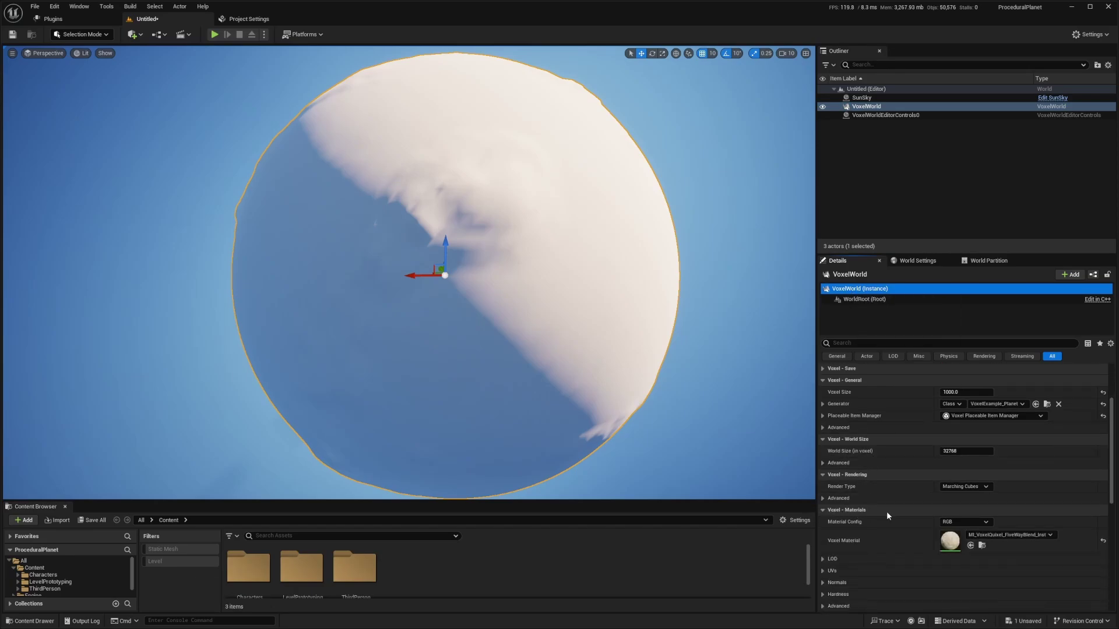
pyautogui.click(1009, 535)
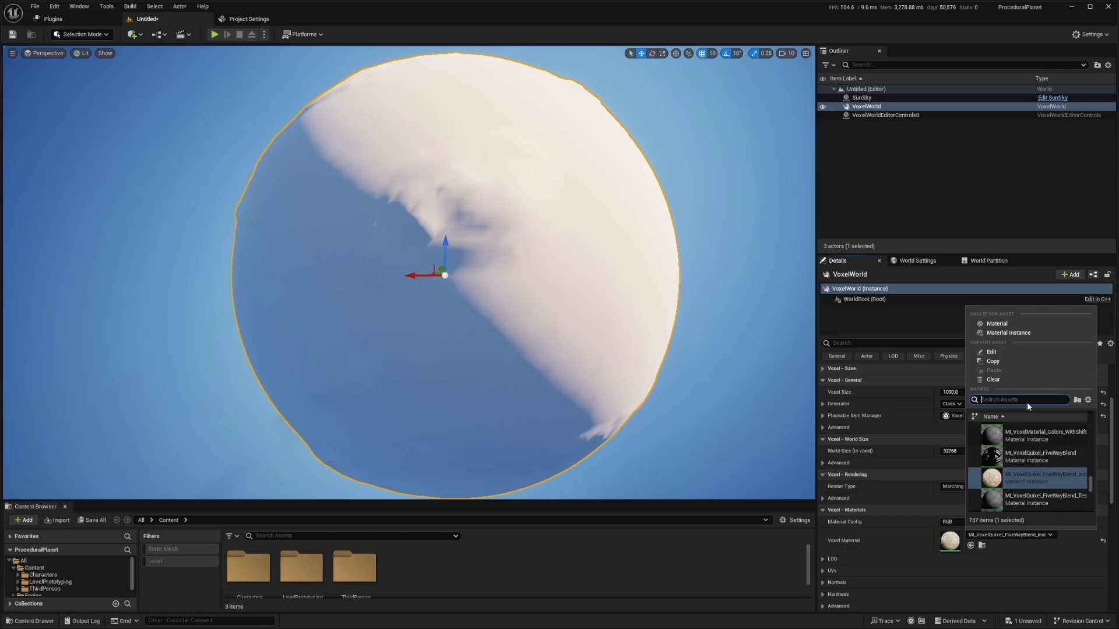
pyautogui.write('M_VoxelMaterial_Colors')
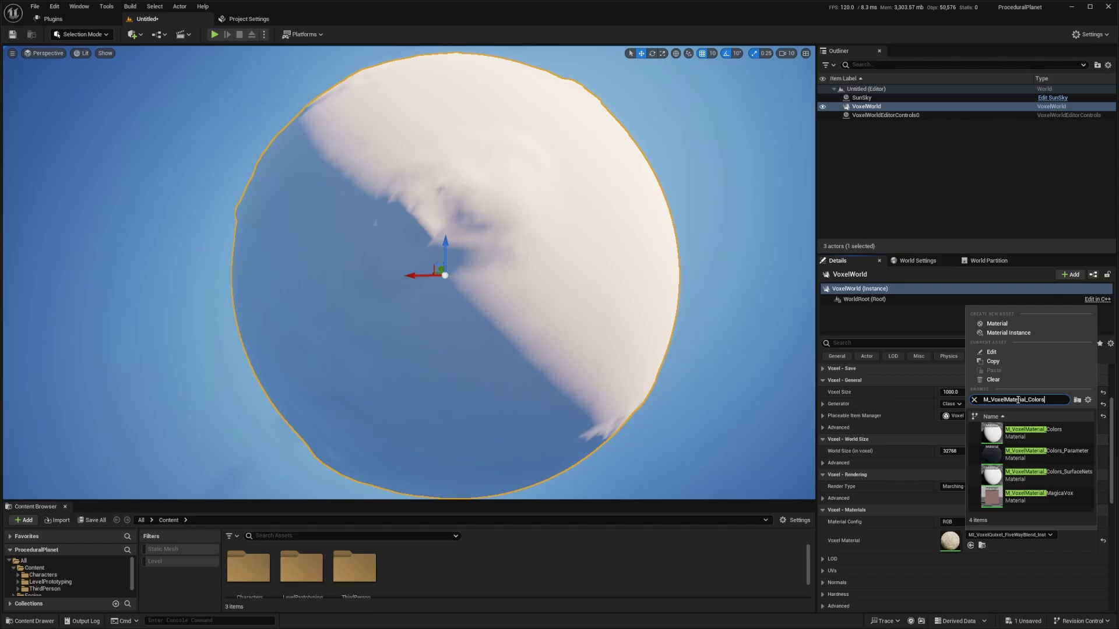
pyautogui.click(1023, 435)
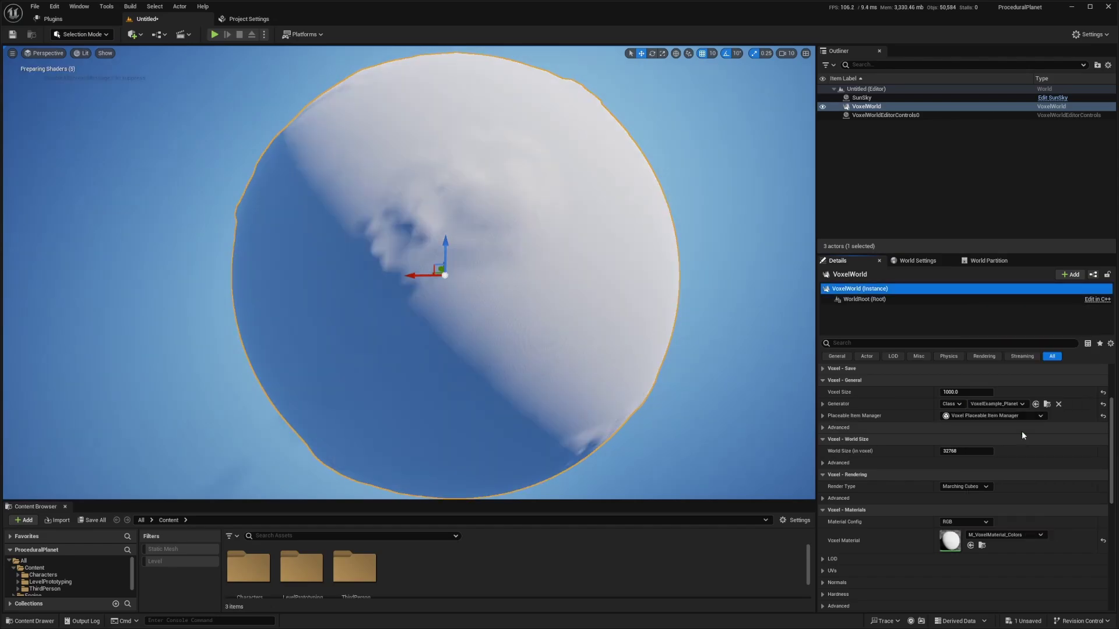
pyautogui.moveTo(578, 272); pyautogui.dragTo(787, 239, button='right')
pyautogui.press('w')
pyautogui.press('g')
pyautogui.press('w')
pyautogui.press('s')
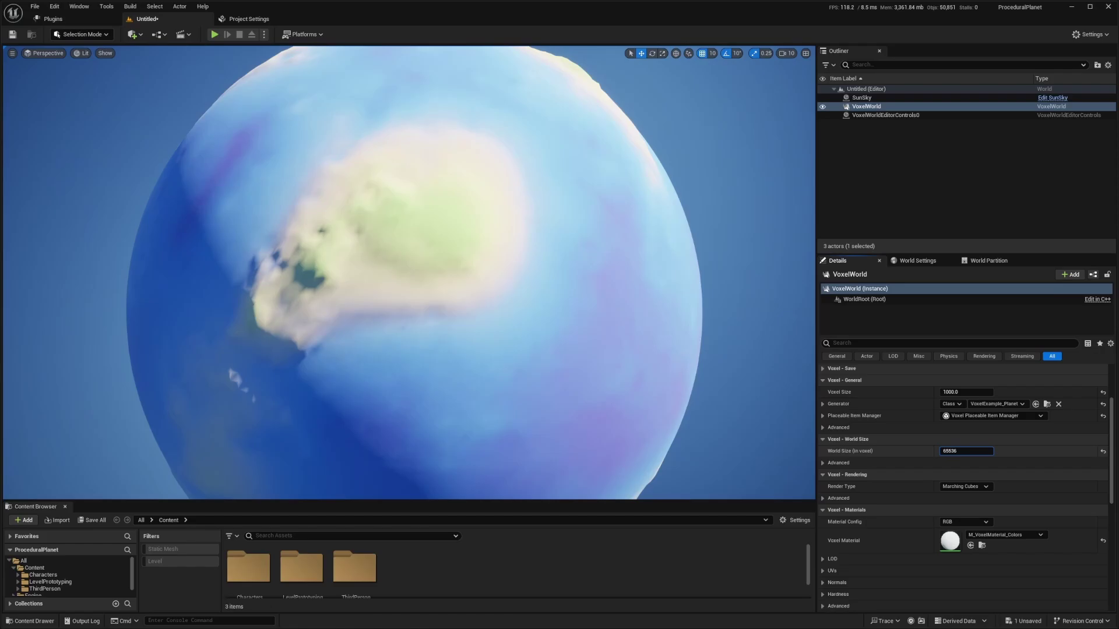
pyautogui.press('Return')
pyautogui.moveTo(408, 272); pyautogui.dragTo(437, 291, button='right')
pyautogui.press('w')
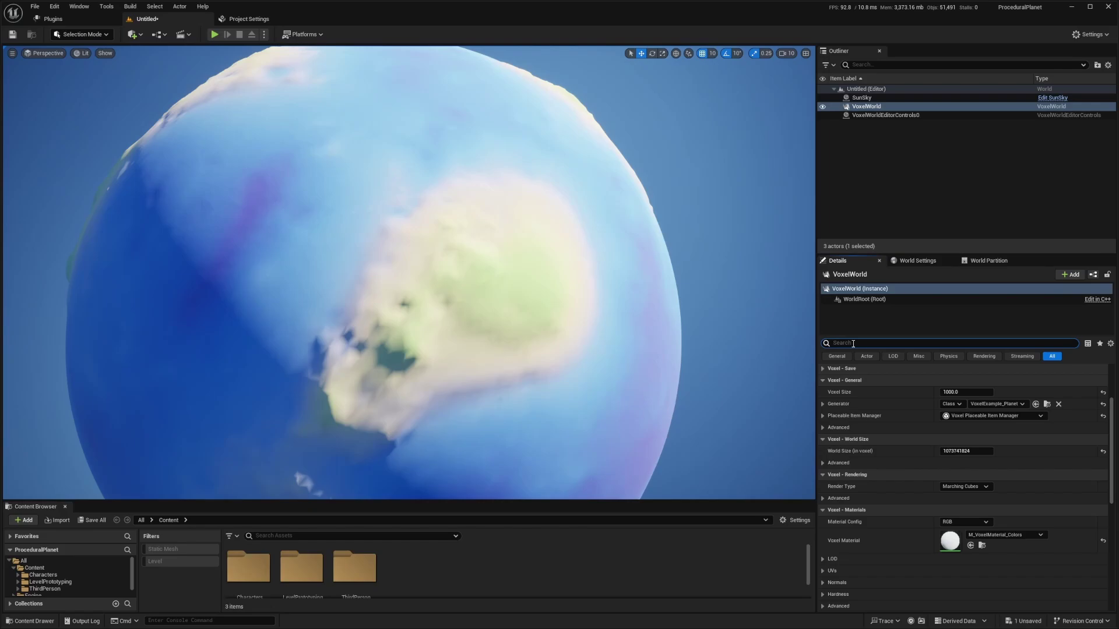
# - Find the VoxelWorld's LOD settings, set Max LOD to 1 and dismiss the render octree notification
pyautogui.click(853, 344)
pyautogui.write('lod')
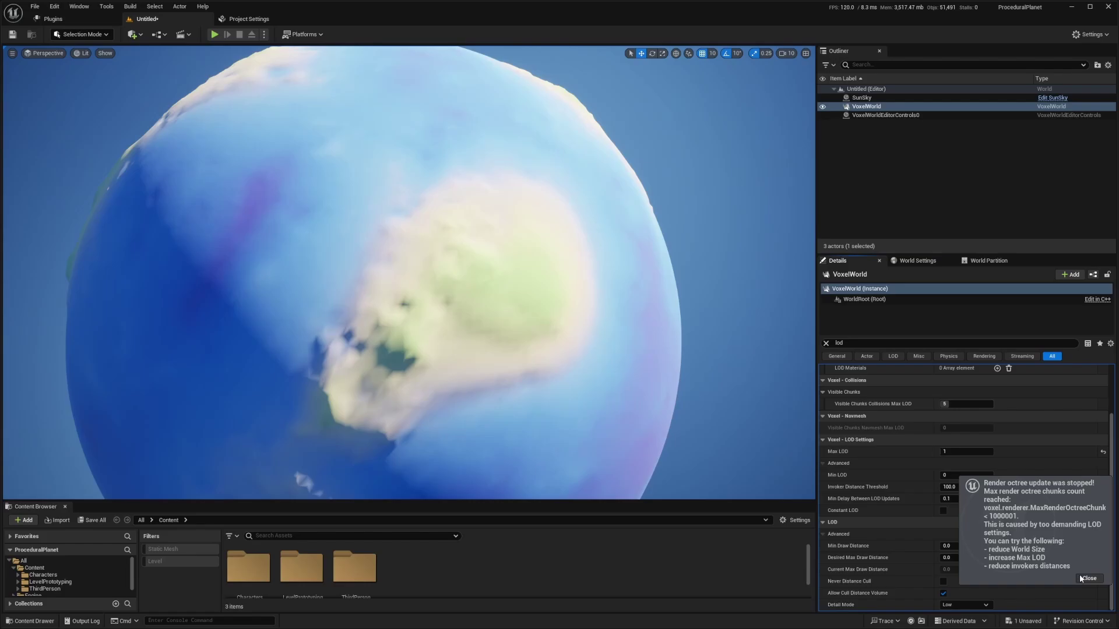
pyautogui.click(1088, 579)
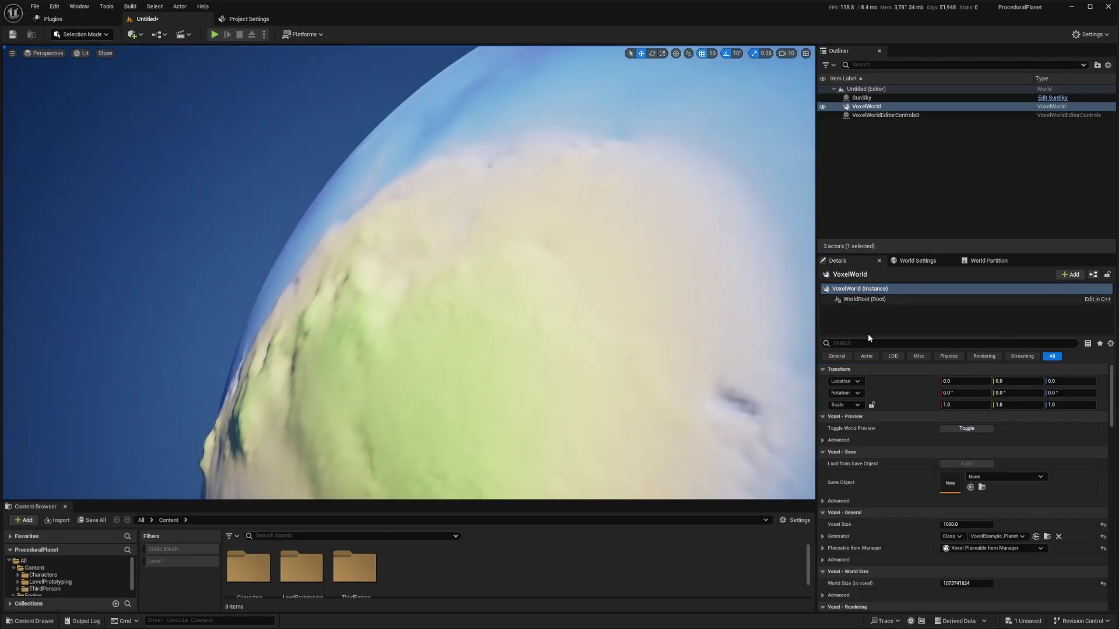
# - Expand the UVs, Normals, Hardness and Advanced groups of the VoxelWorld's material settings
pyautogui.scroll(-10, 900, 460)
pyautogui.click(823, 403)
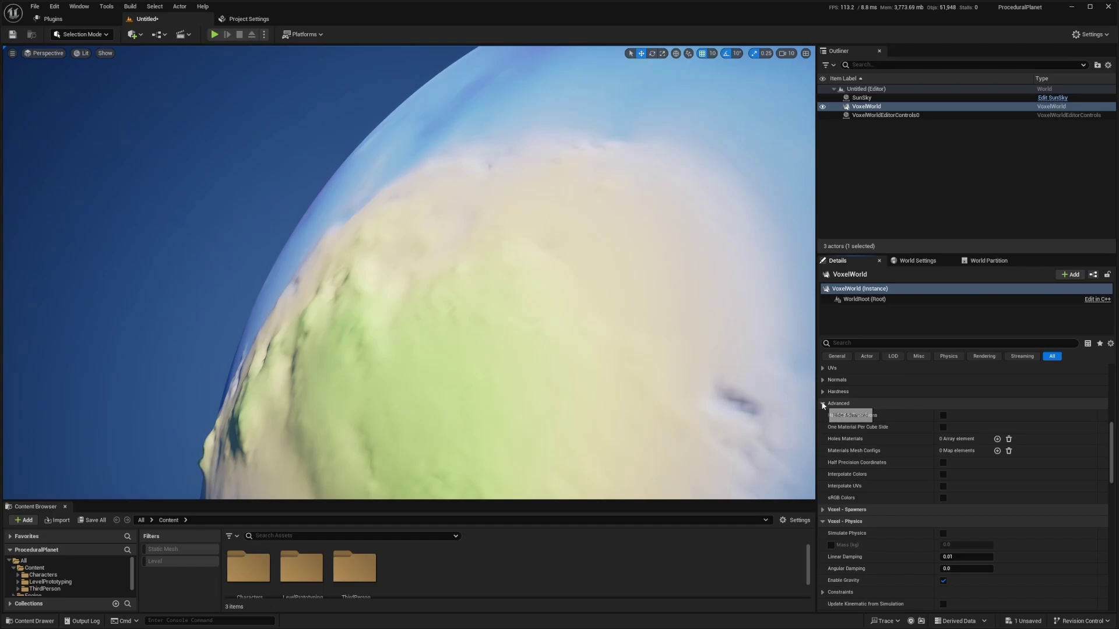
pyautogui.click(822, 391)
pyautogui.click(822, 380)
pyautogui.click(823, 368)
# - Fly down to the planet's surface, play the level there and run the third-person character across the terrain
pyautogui.moveTo(583, 292); pyautogui.dragTo(781, 292, button='right')
pyautogui.press('w')
pyautogui.scroll(-4, 408, 272)
pyautogui.scroll(-8, 408, 272)
pyautogui.press('w')
pyautogui.hotkey('alt', 'p')
pyautogui.press('w')
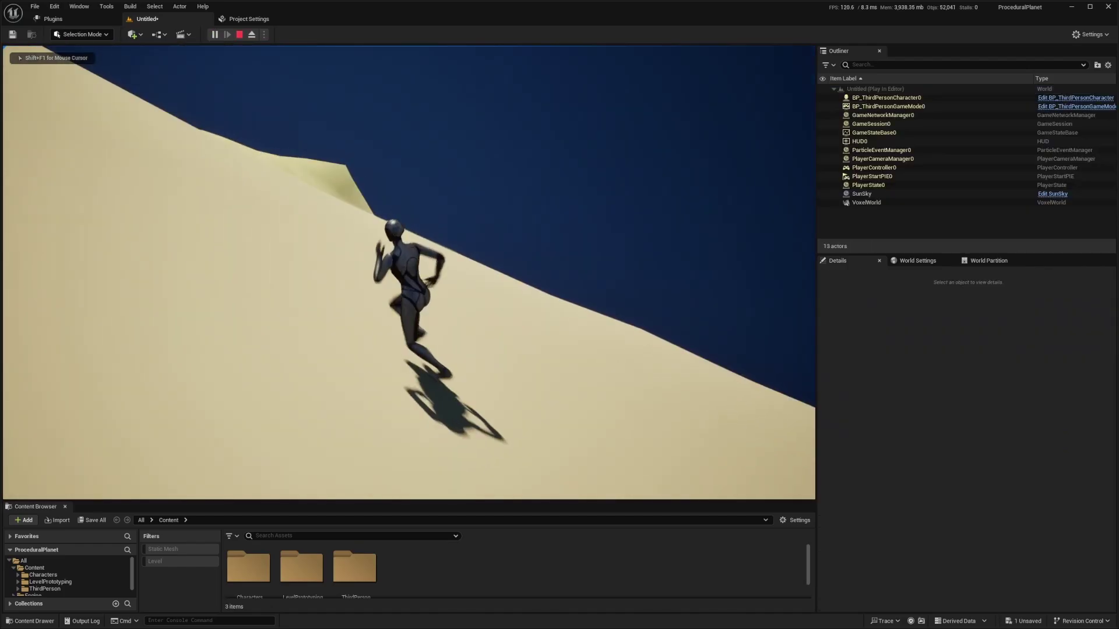
pyautogui.press('w')
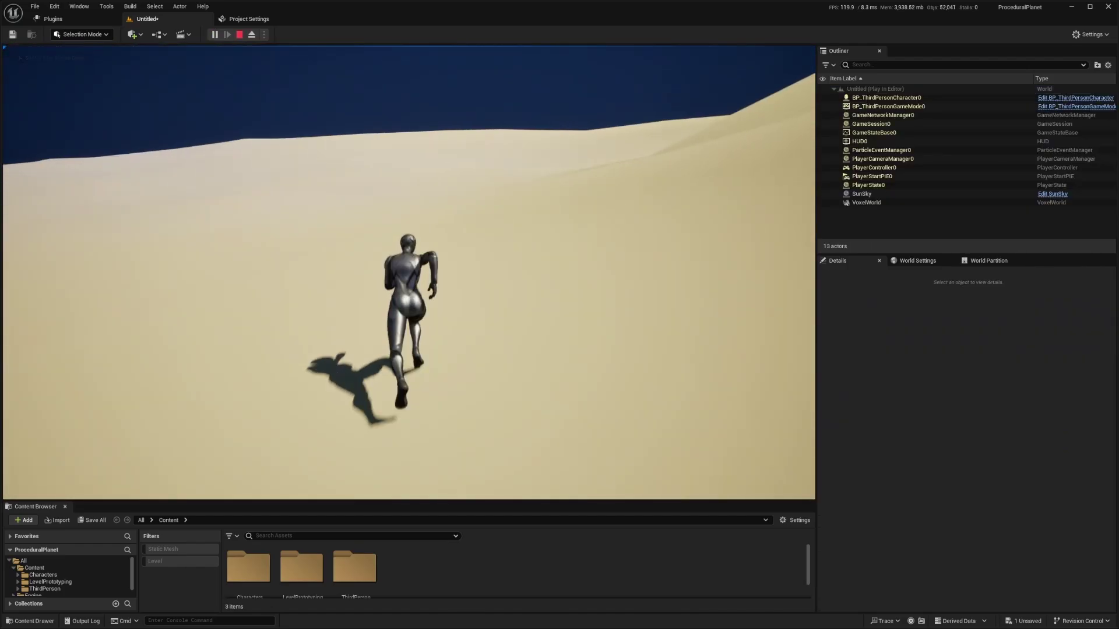
pyautogui.press('d')
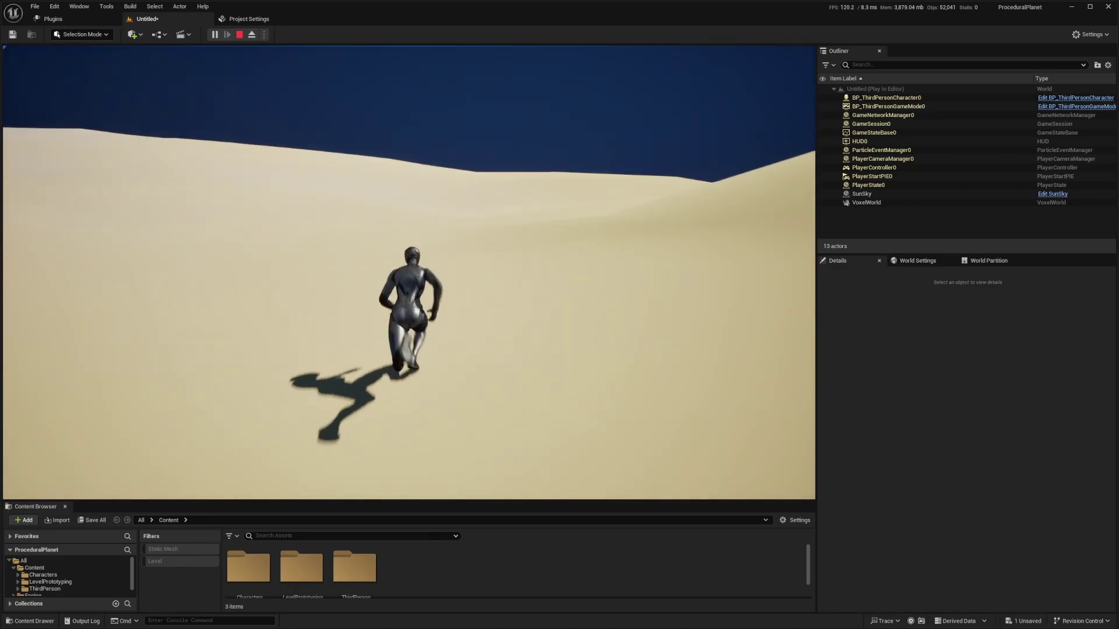
# - Detach from the player character during play and fly away from the surface to view the terrain from above
pyautogui.press('F8')
pyautogui.press('s')
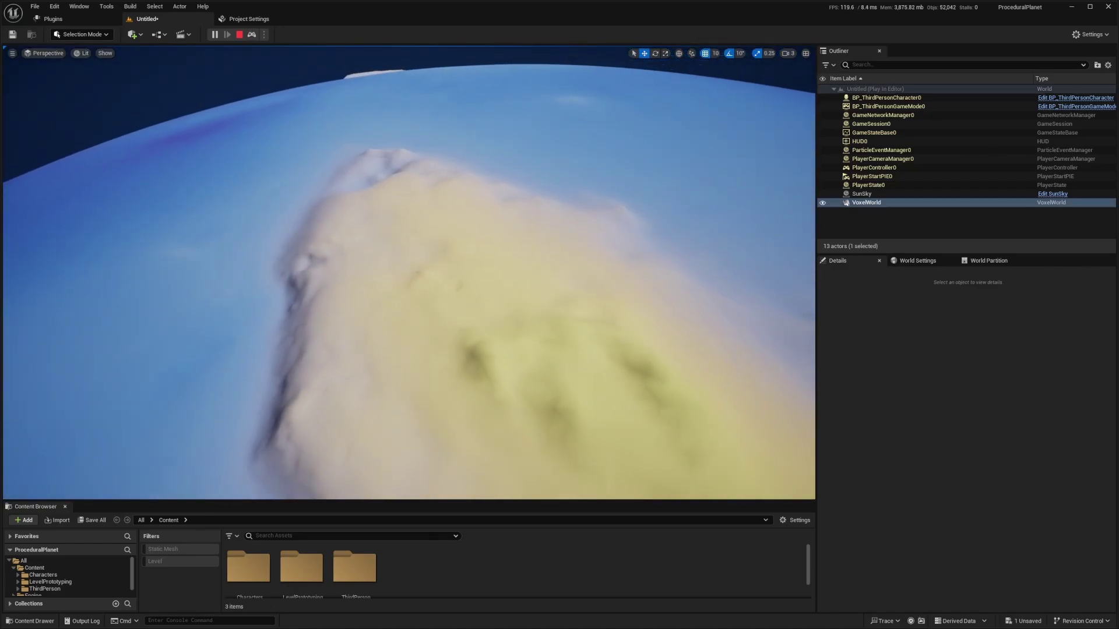
pyautogui.scroll(3, 408, 273)
pyautogui.press('s')
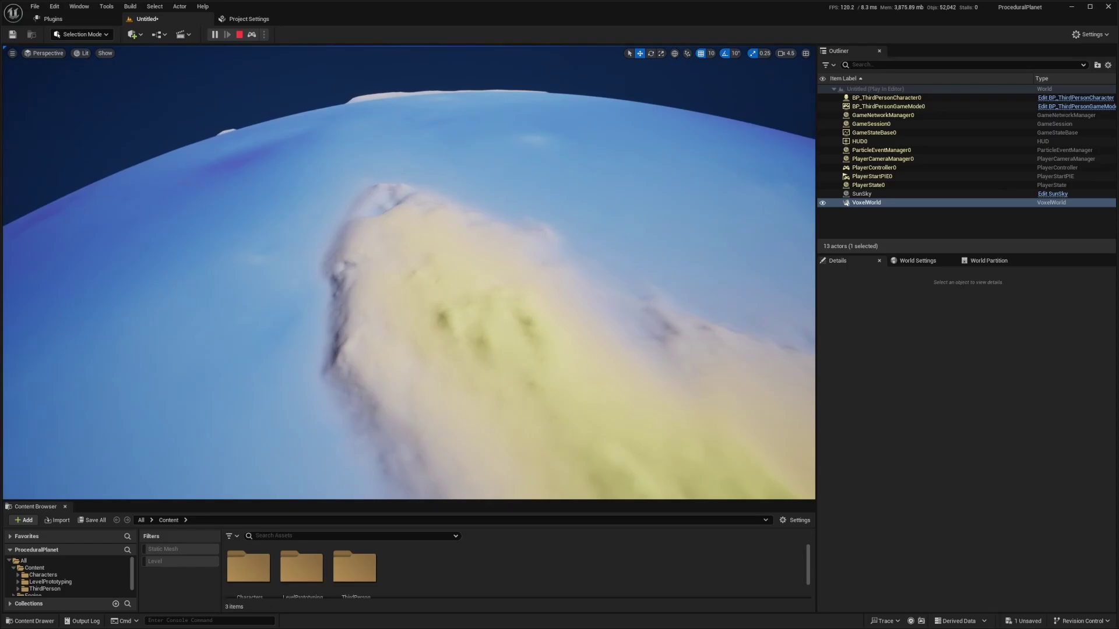
pyautogui.press('s')
pyautogui.scroll(5, 409, 272)
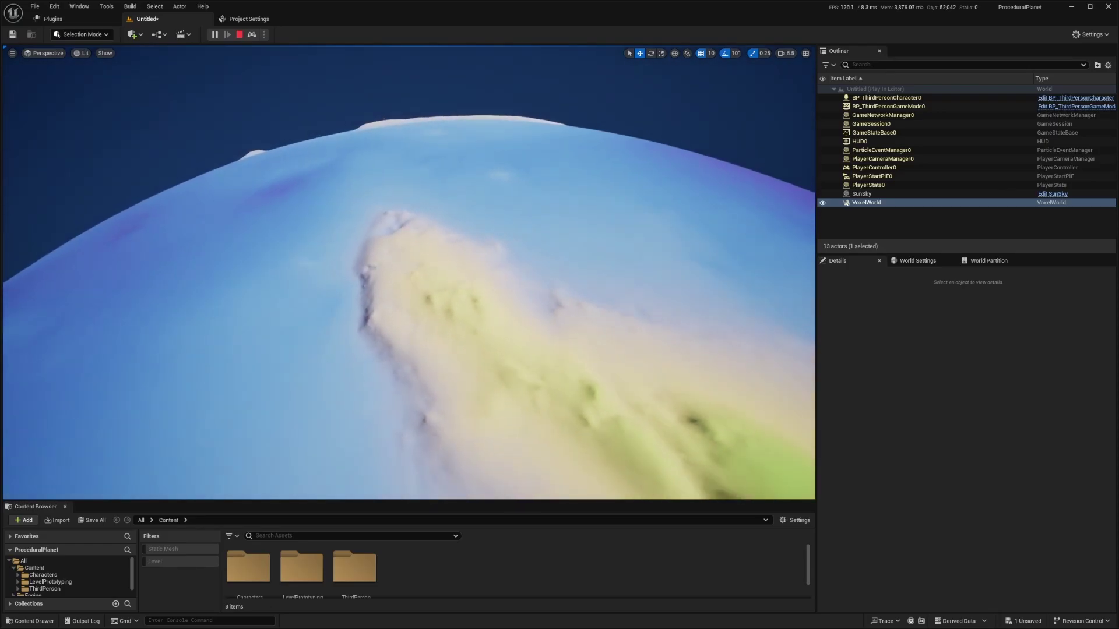
pyautogui.press('s')
pyautogui.scroll(2, 409, 272)
pyautogui.moveTo(409, 272); pyautogui.dragTo(361, 244, button='right')
# - End the play session and move away until nearly the whole planet is in view
pyautogui.press('Escape')
pyautogui.scroll(3, 873, 408)
pyautogui.press('s')
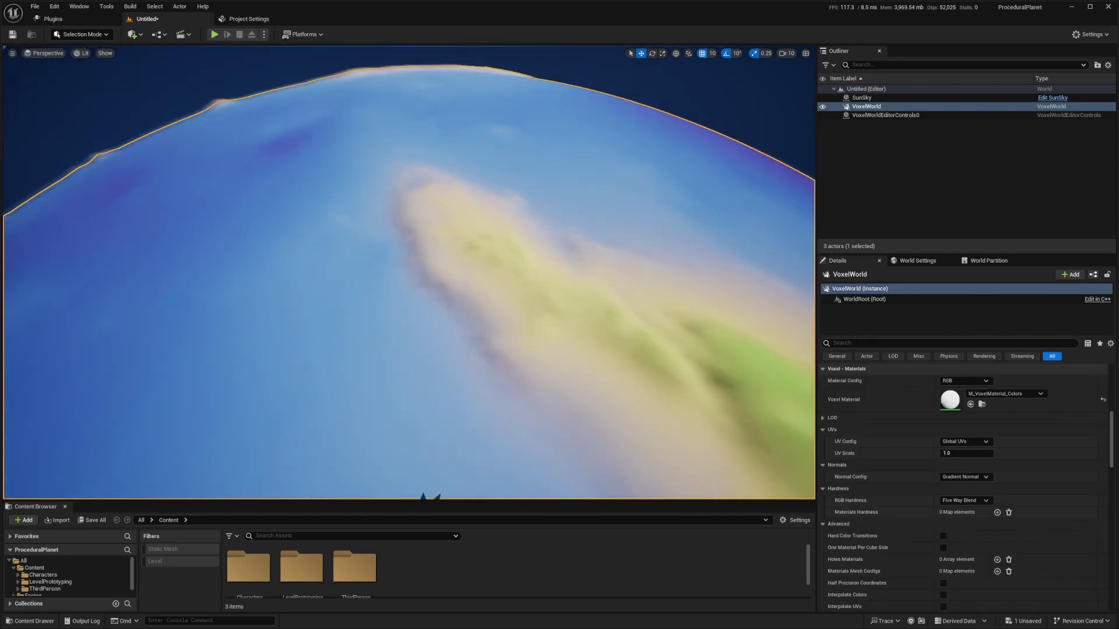
pyautogui.press('s')
pyautogui.moveTo(408, 273); pyautogui.dragTo(451, 303, button='right')
pyautogui.press('s')
pyautogui.moveTo(669, 211); pyautogui.dragTo(634, 198, button='right')
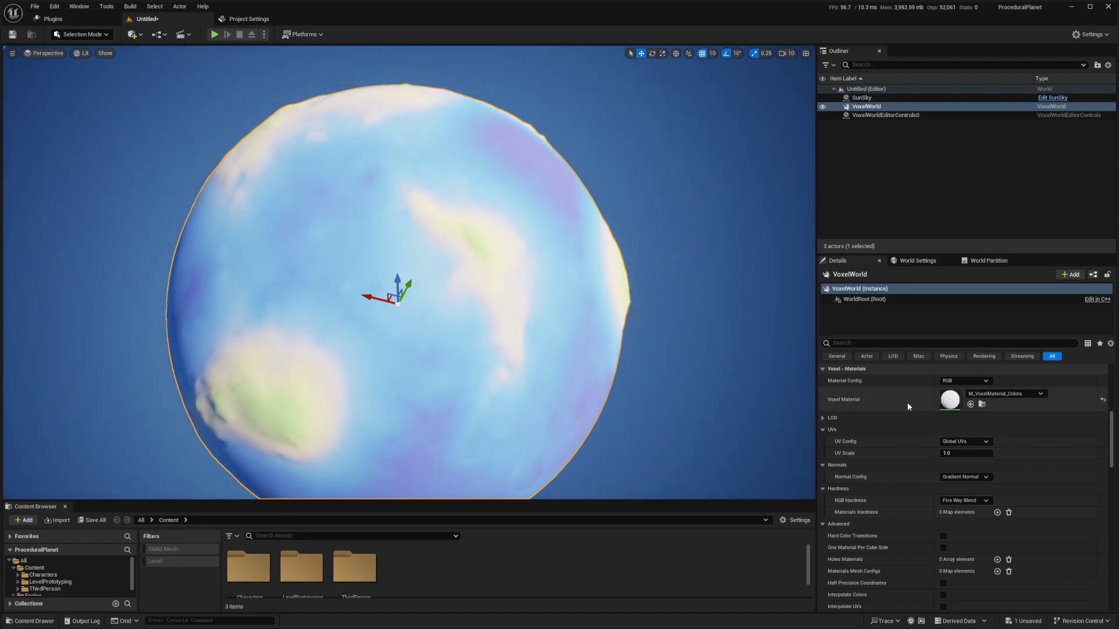
# - Try VoxelExample_HollowPlanet as the VoxelWorld's generator
pyautogui.scroll(5, 932, 426)
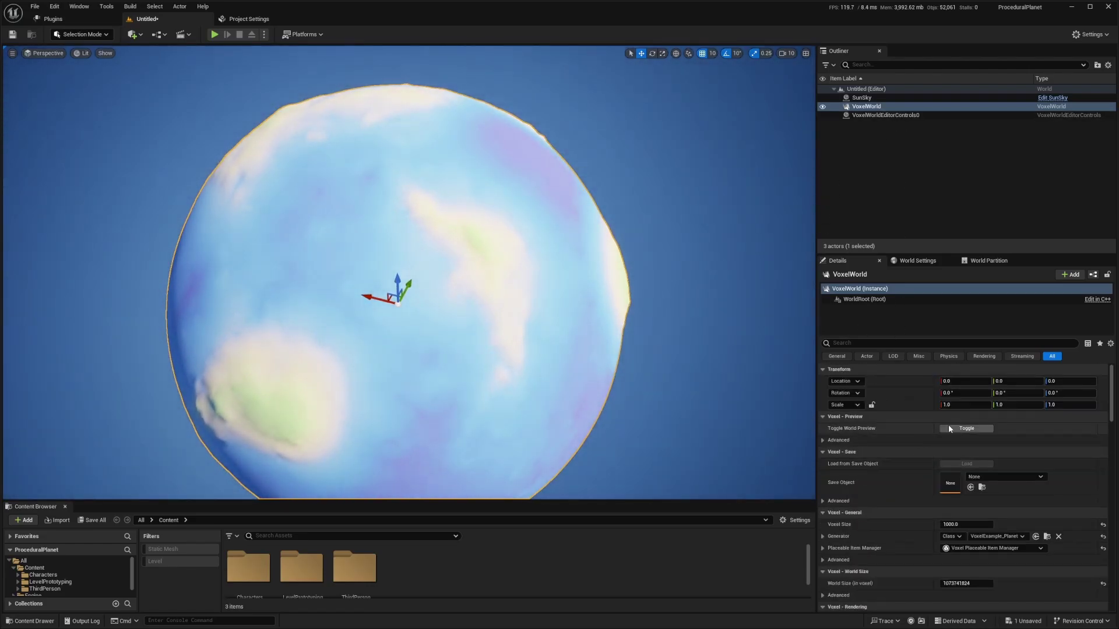
pyautogui.click(993, 536)
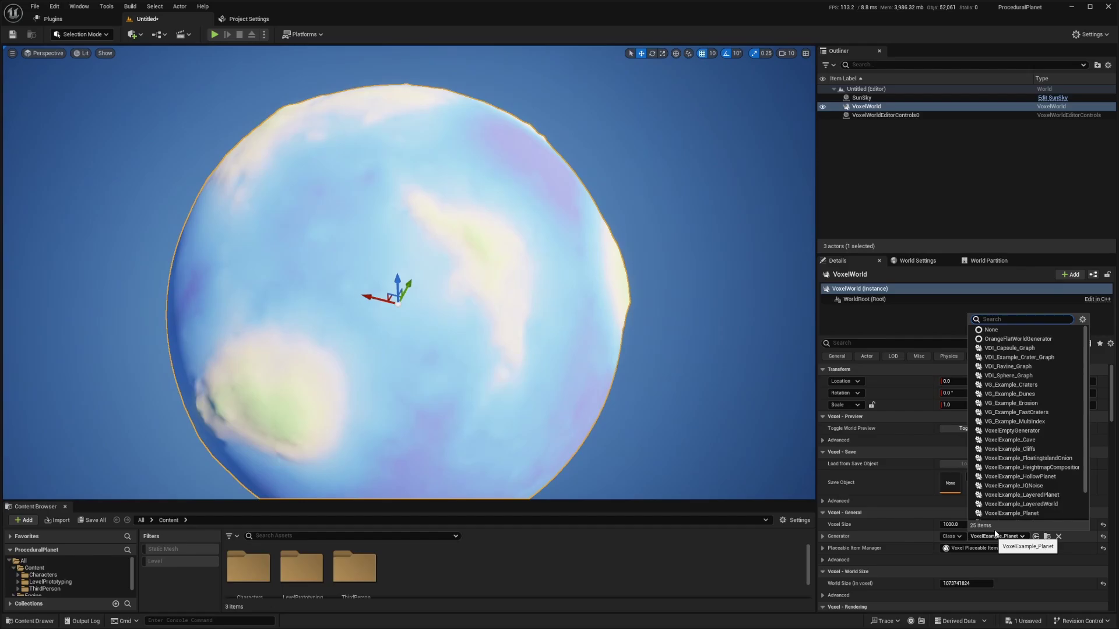
pyautogui.write('hollow')
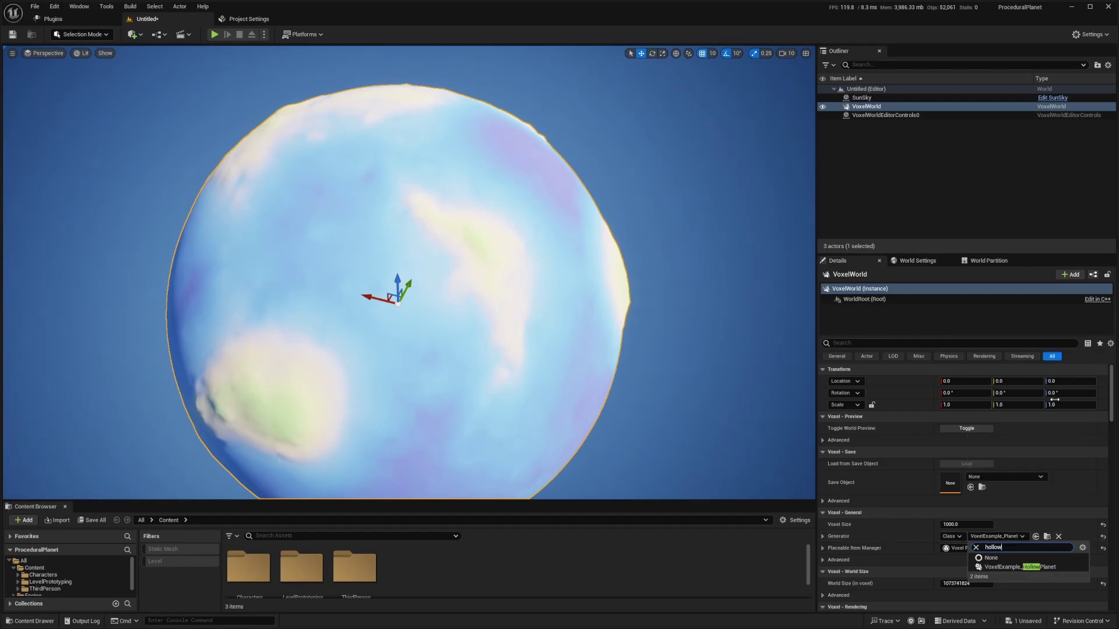
pyautogui.click(1027, 567)
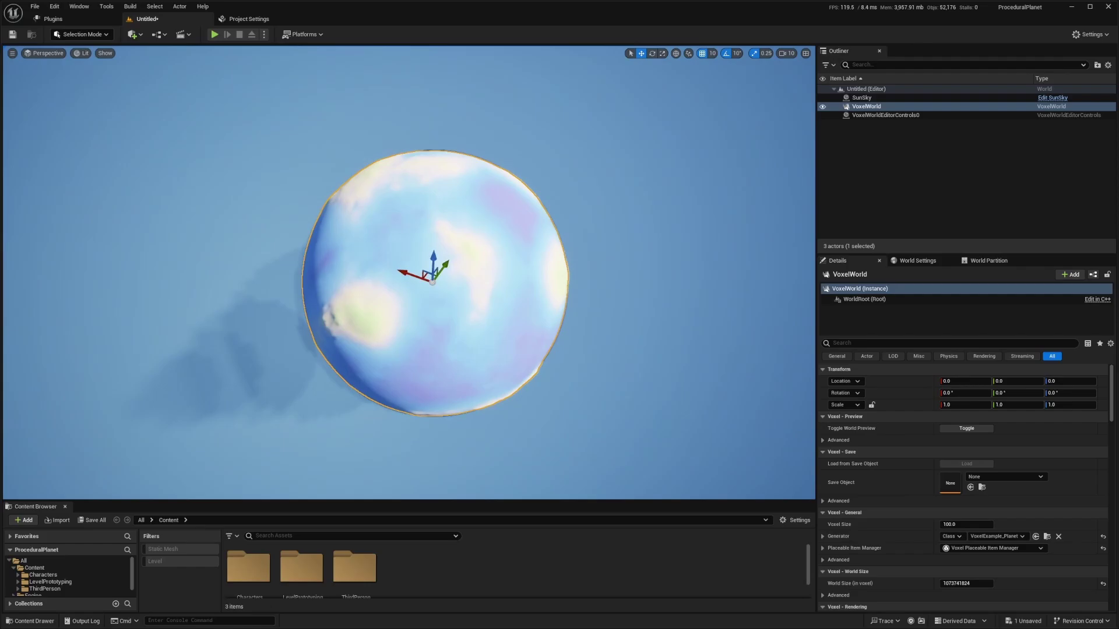
# - Set the VoxelWorld's voxel size to 1000 and its generator to VoxelExample_LayeredPlanet, and look over the resulting planet
pyautogui.moveTo(432, 282); pyautogui.dragTo(430, 240, button='right')
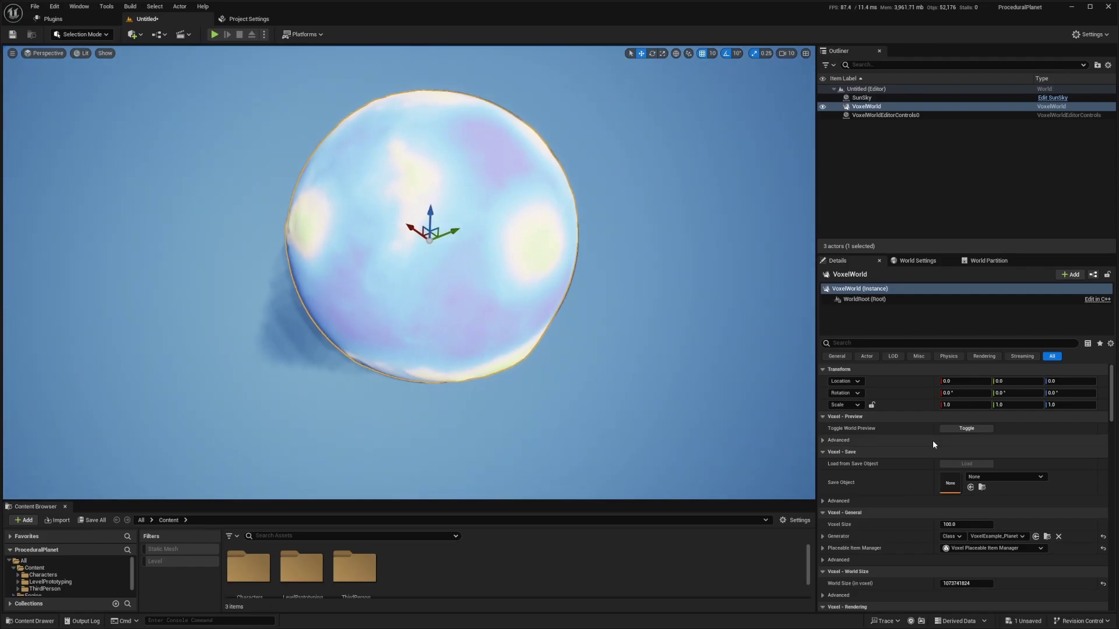
pyautogui.click(991, 535)
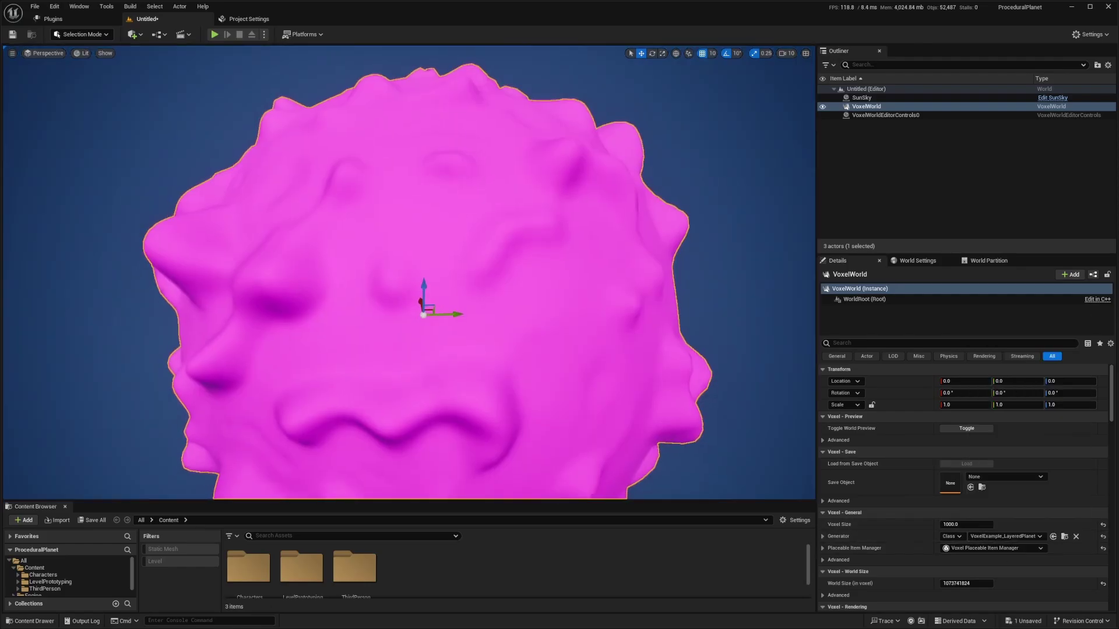
pyautogui.moveTo(420, 245); pyautogui.dragTo(422, 309, button='right')
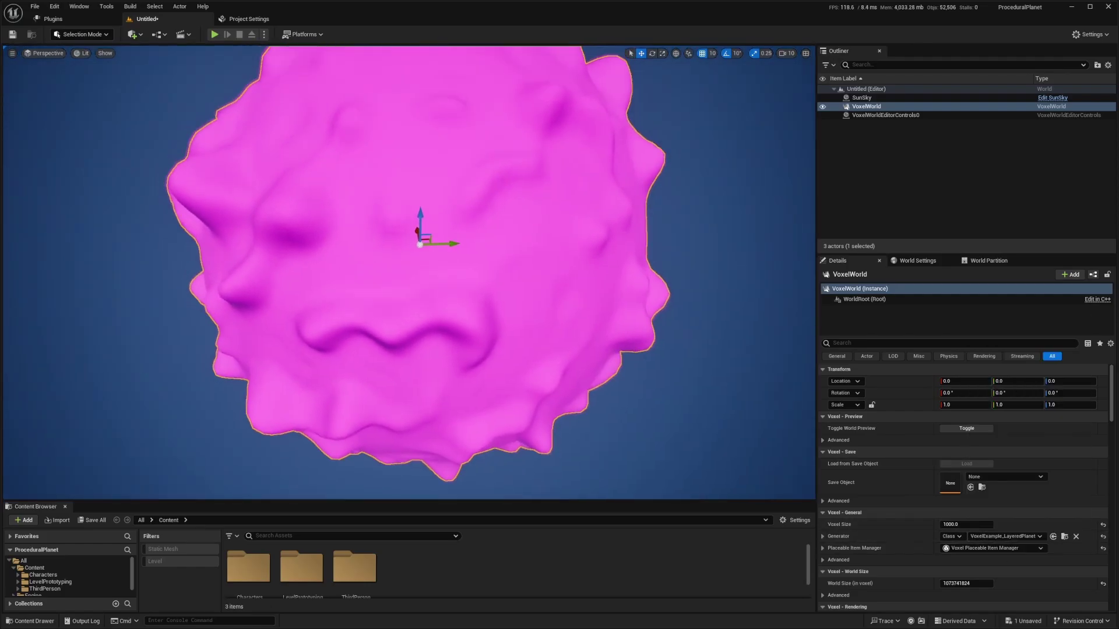
pyautogui.moveTo(591, 229)
pyautogui.mouseDown(button='right')
pyautogui.moveTo(577, 210)
pyautogui.moveTo(598, 226)
pyautogui.mouseUp(button='right')
pyautogui.press('g')
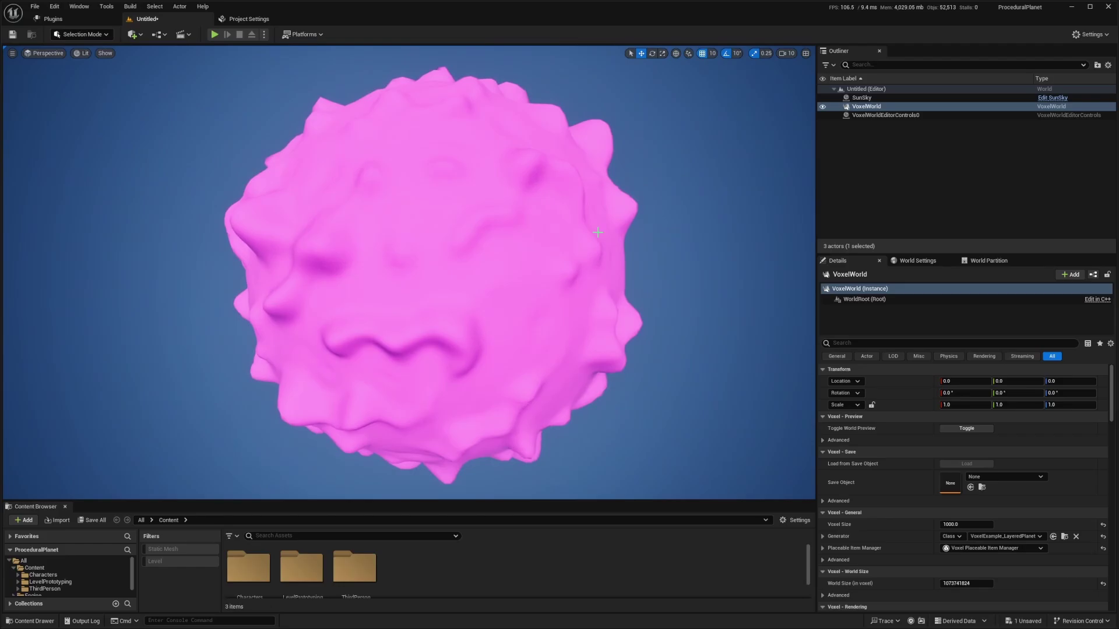
pyautogui.click(982, 537)
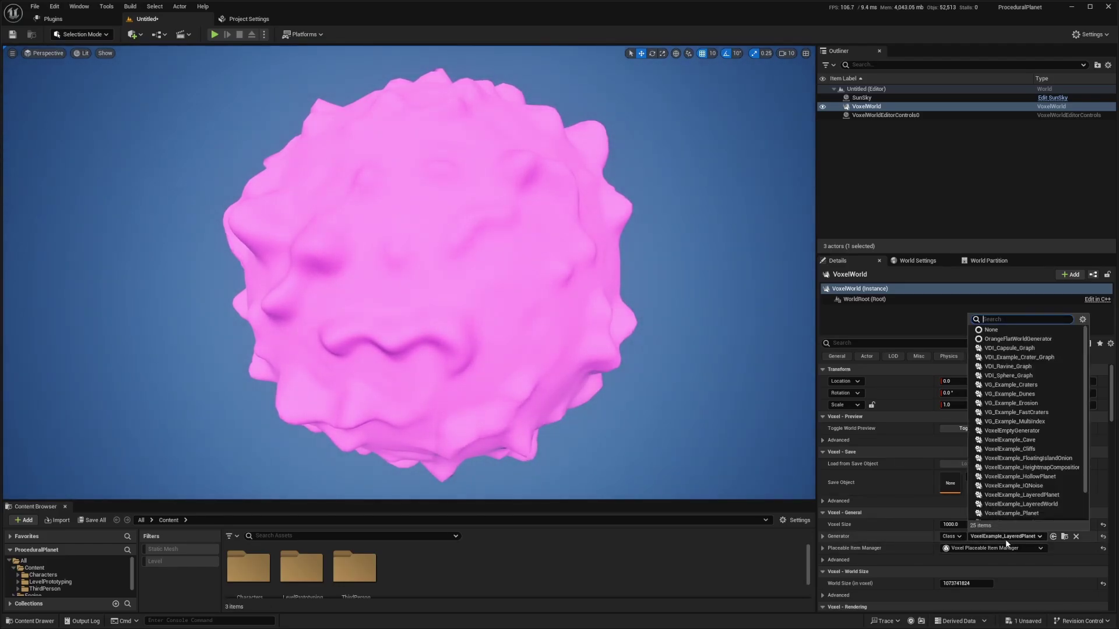
pyautogui.moveTo(597, 280); pyautogui.dragTo(556, 270, button='right')
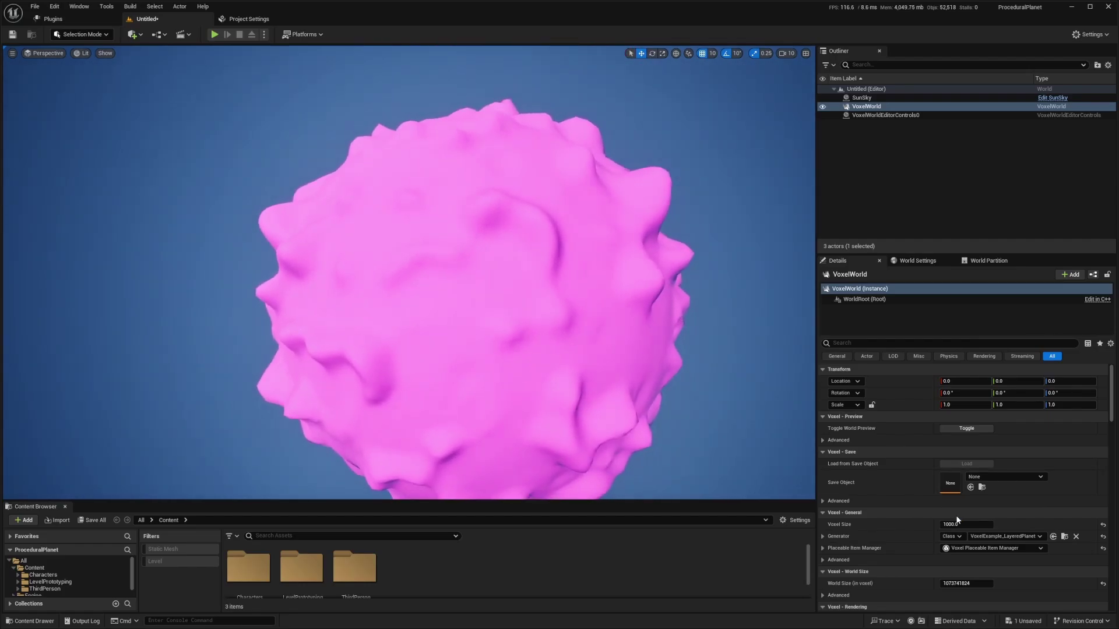
# - Change the VoxelWorld's generator to VoxelExample_HollowPlanet and inspect the planet's broken shell and inner core up close
pyautogui.click(993, 536)
pyautogui.write('hollow')
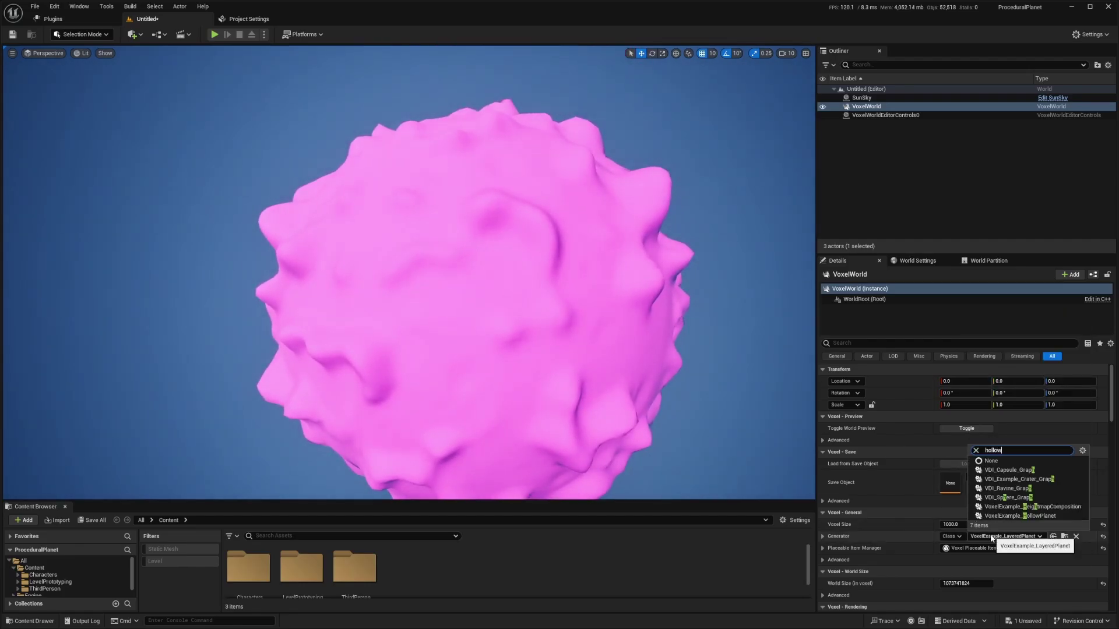
pyautogui.click(1048, 568)
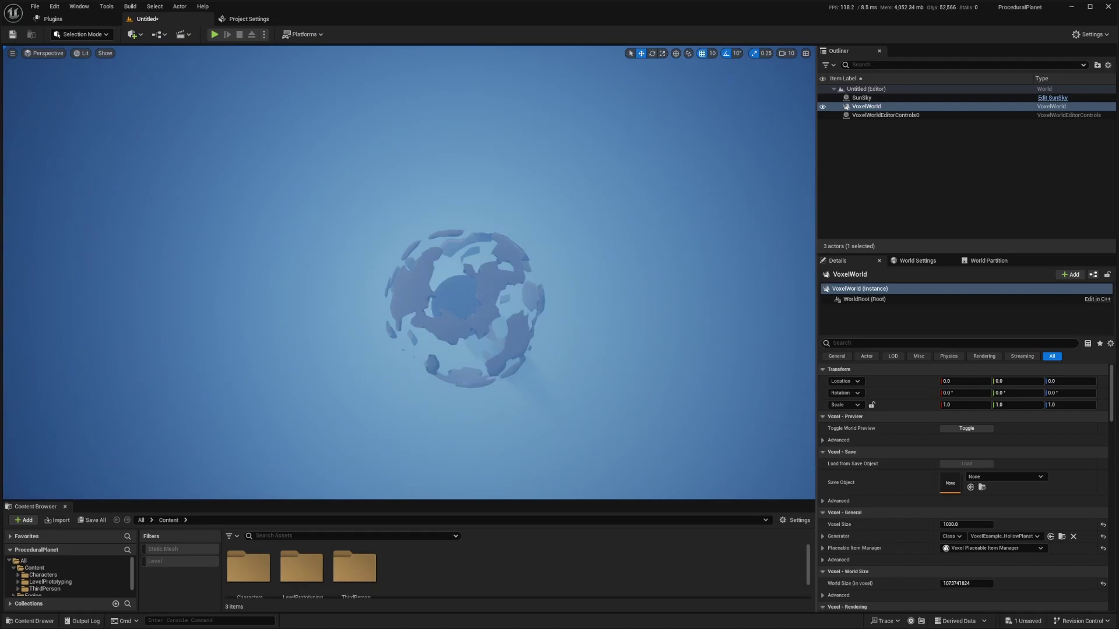
pyautogui.press('w')
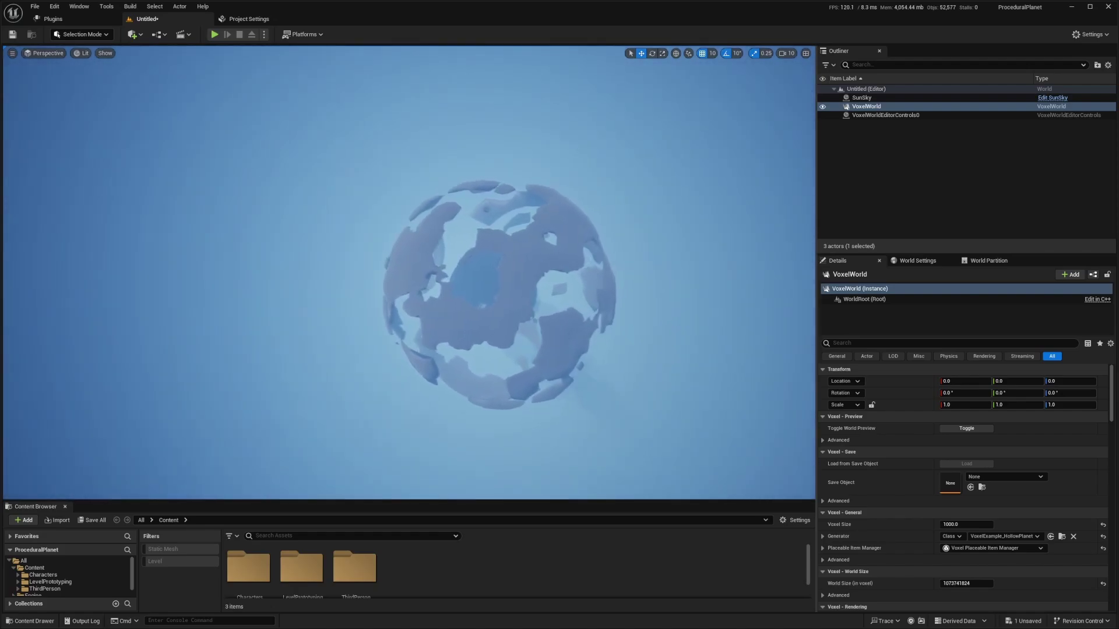
pyautogui.press('d')
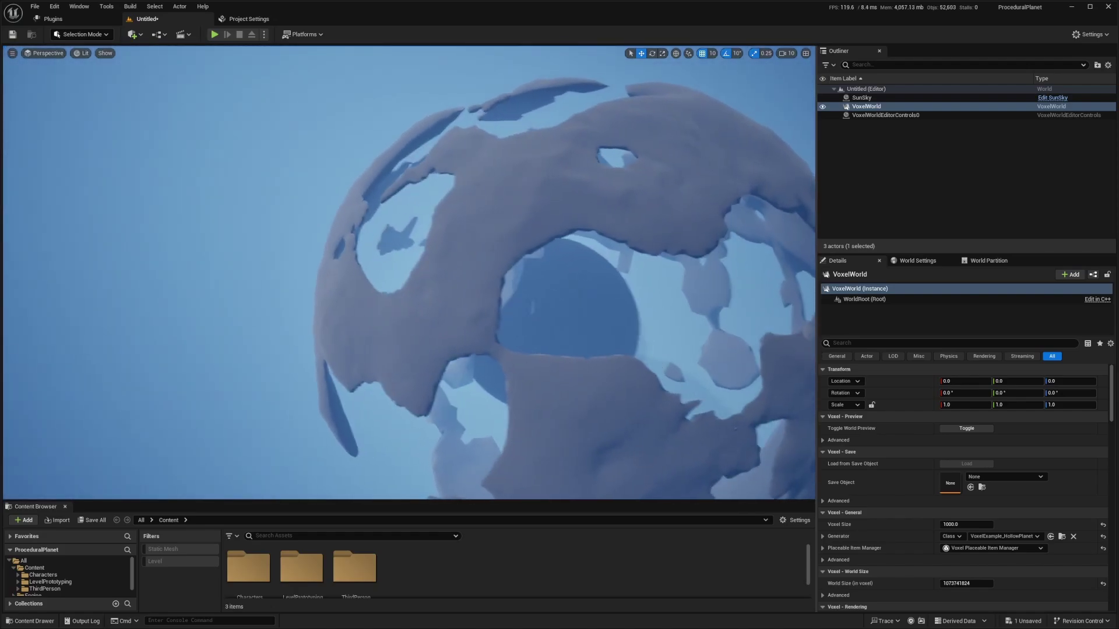
pyautogui.press('w')
pyautogui.press('s')
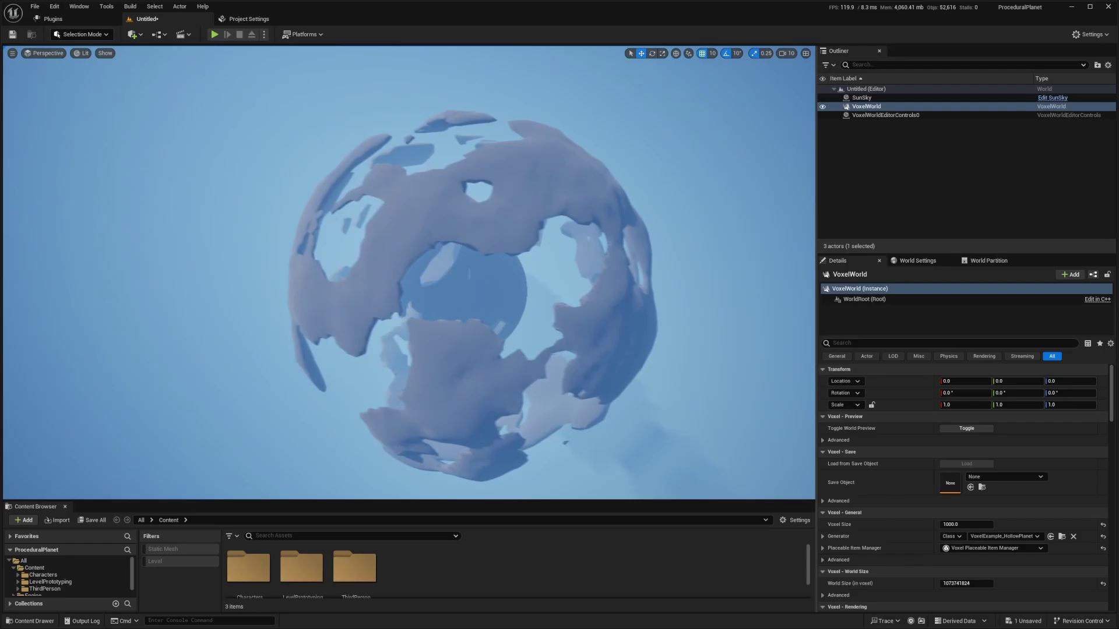